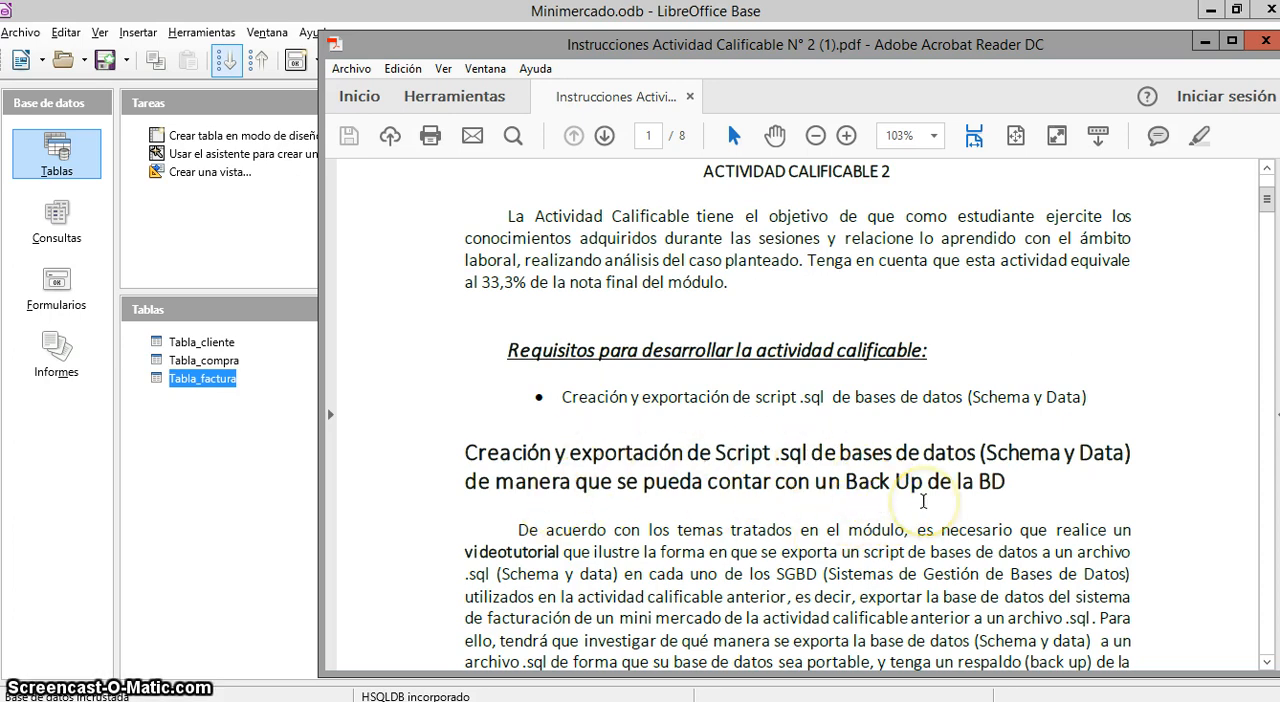
Review the PDF assignment instructions on exporting the database to a .sql script, and return to the Minimercado database
click(1203, 41)
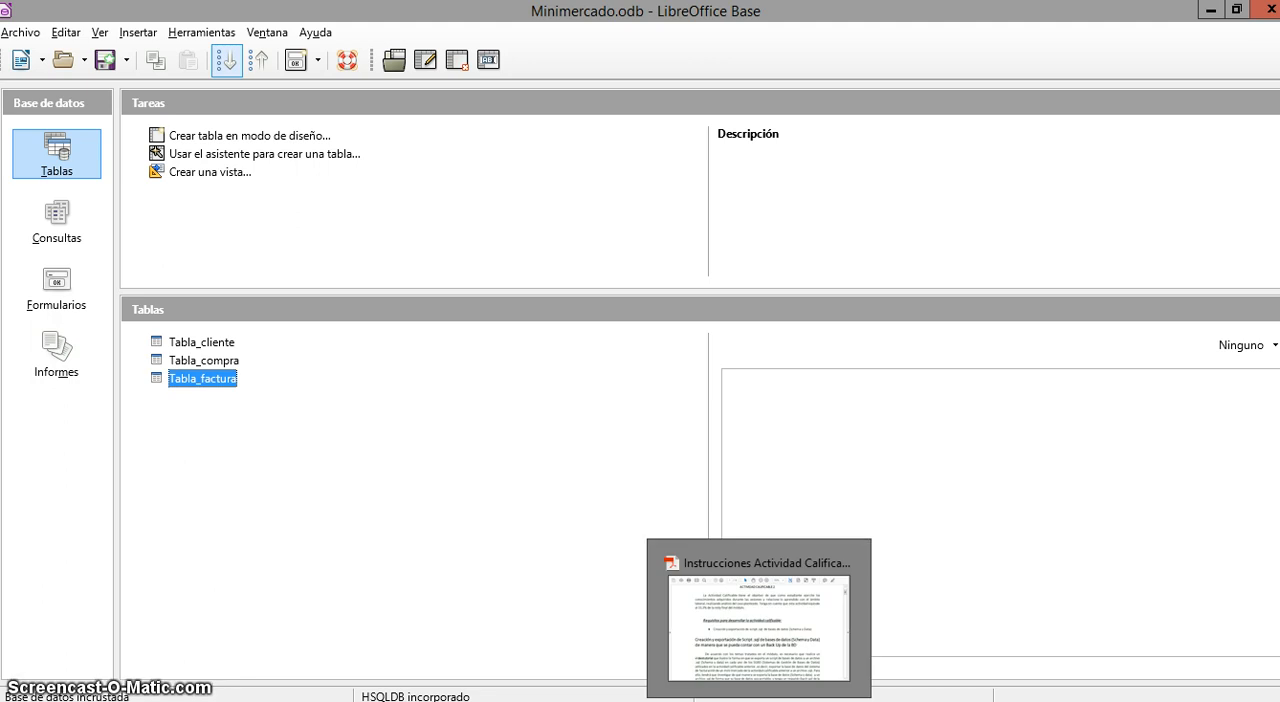
click(760, 560)
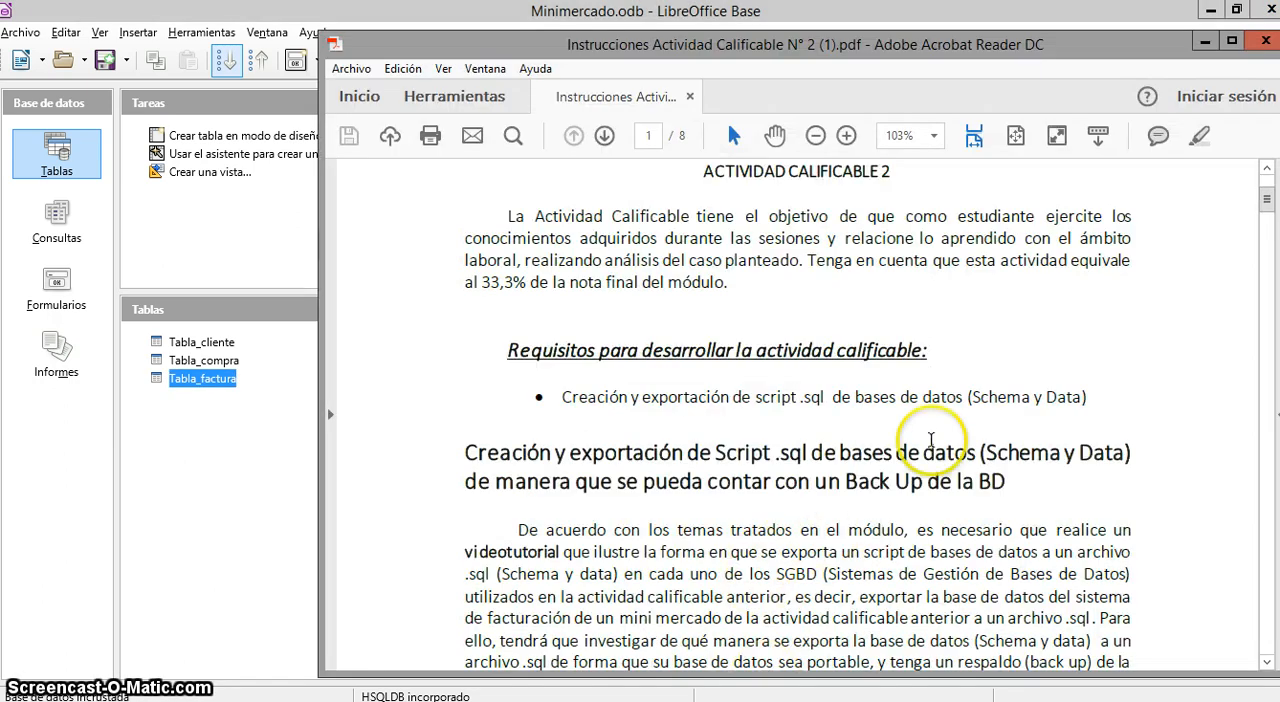
click(746, 700)
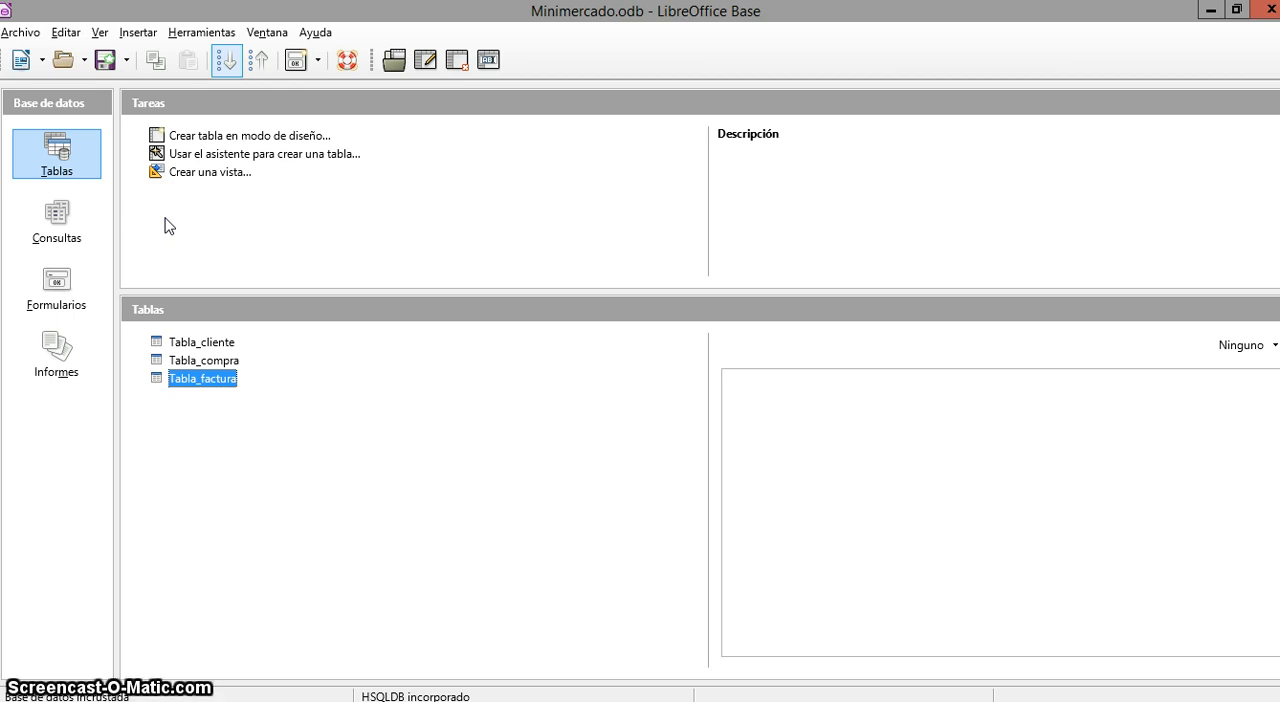
click(138, 156)
click(129, 133)
click(162, 172)
click(200, 212)
Switch to File Explorer and create a folder named Backup in the root of drive C:
click(495, 701)
click(211, 640)
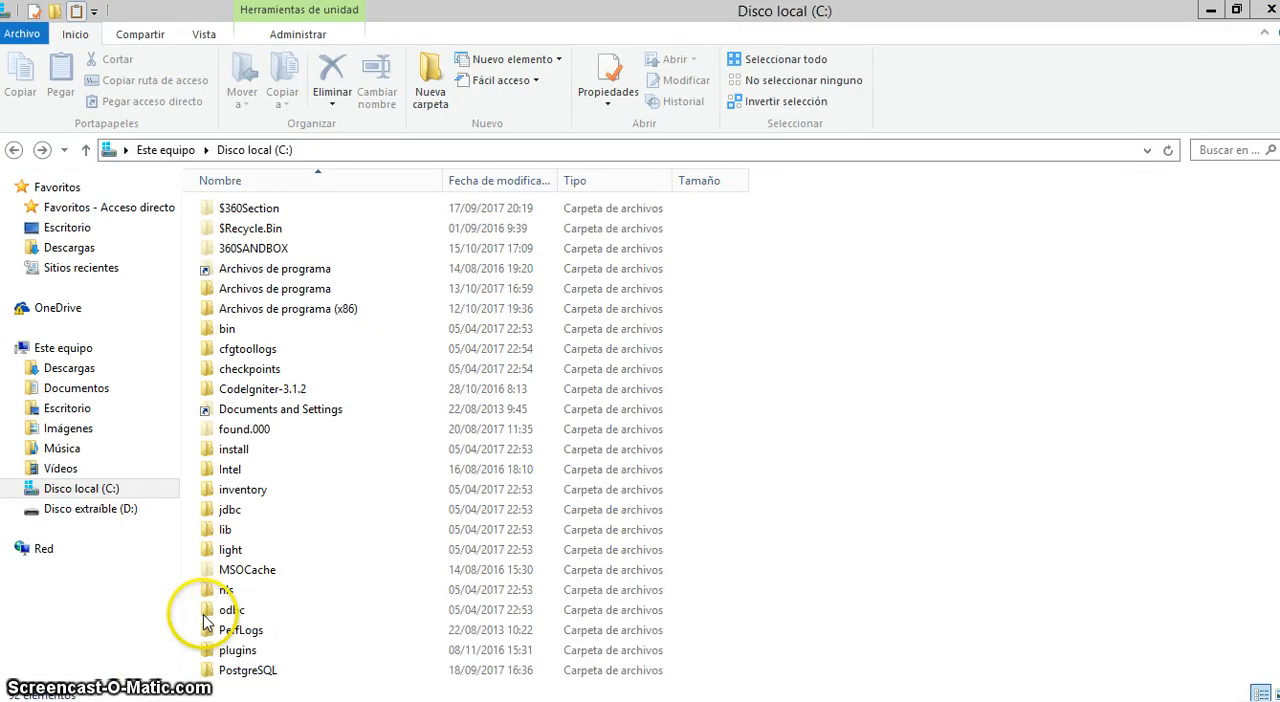
click(431, 98)
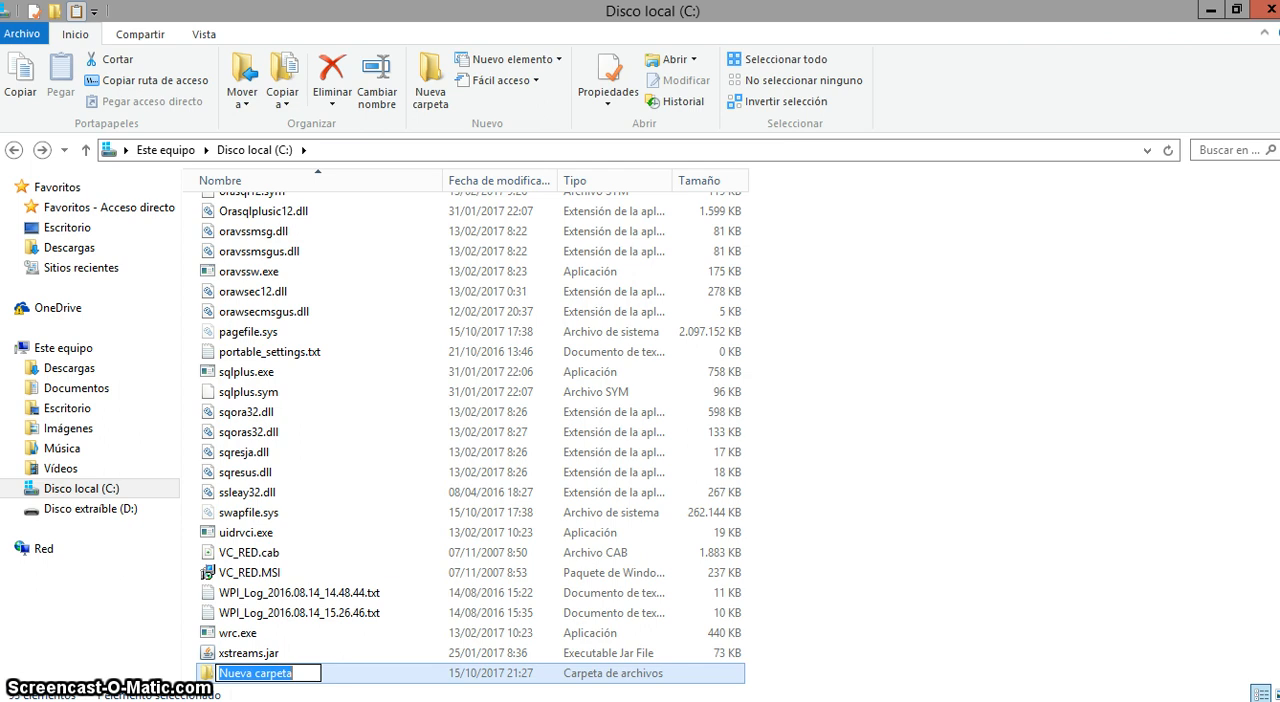
text(Backup)
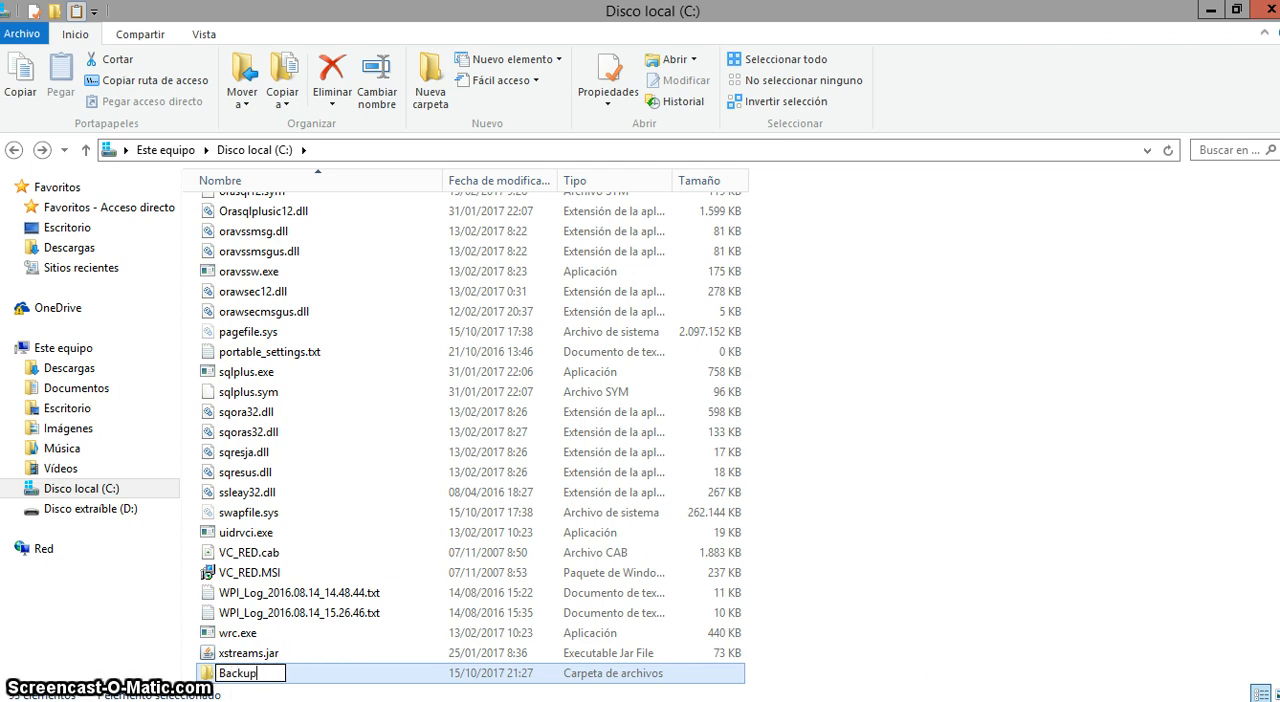
click(335, 668)
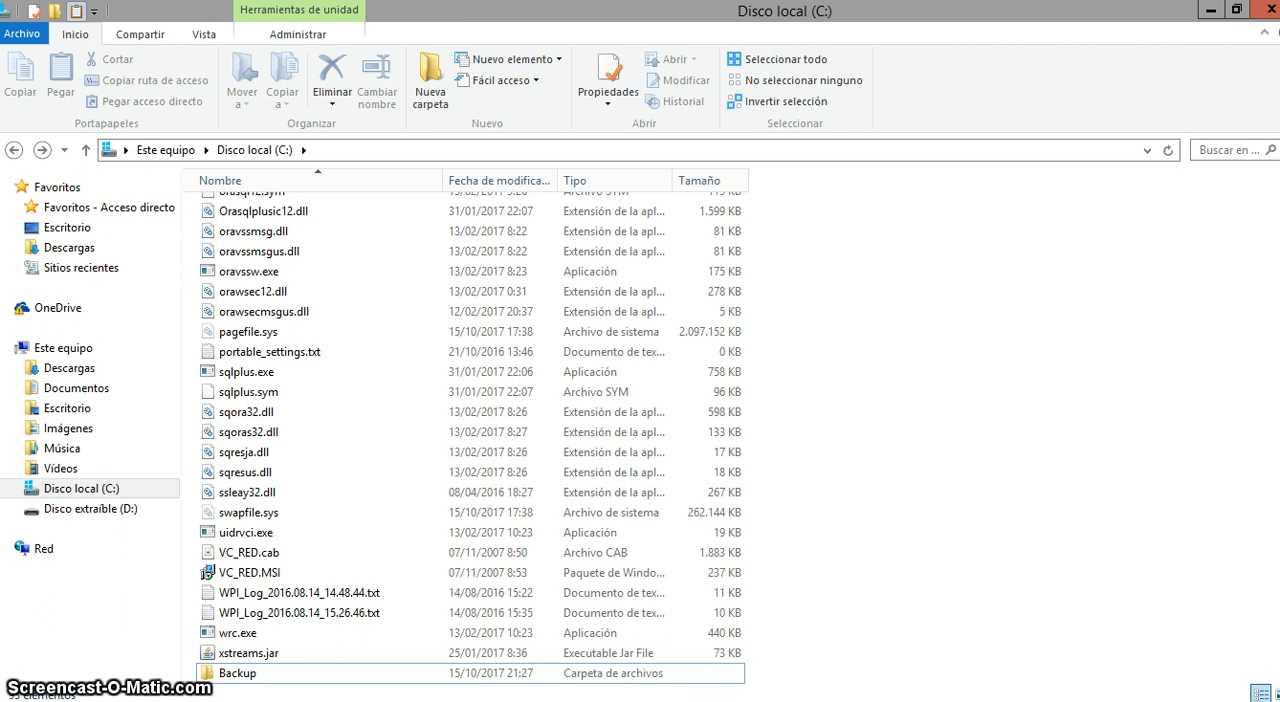
Return to LibreOffice Base, view the records stored in Tabla_cliente, and close the table
click(714, 701)
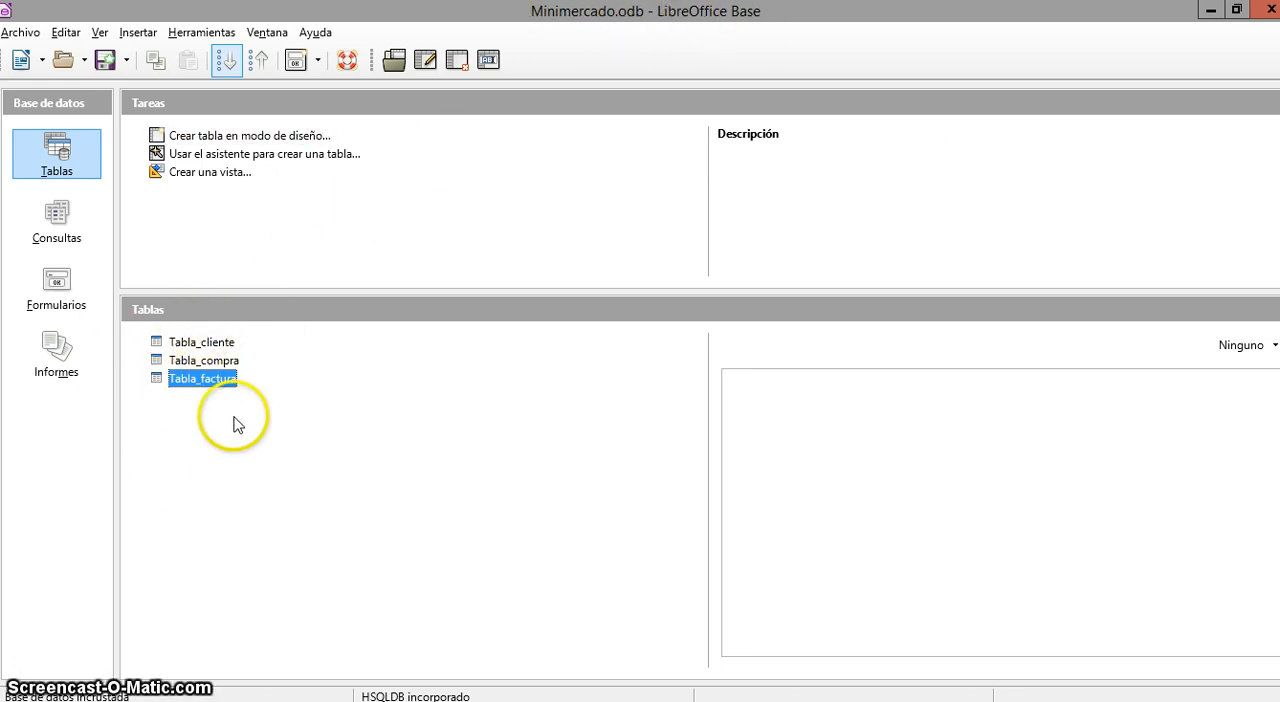
double_click(202, 342)
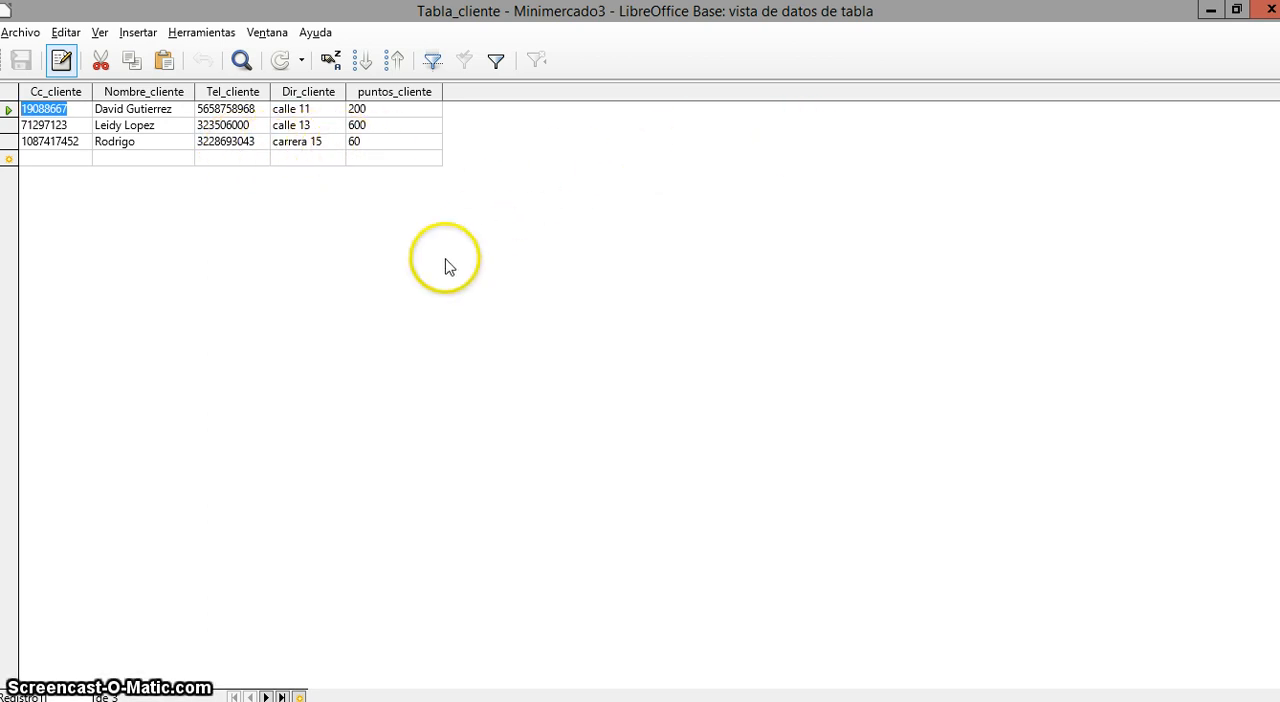
click(1267, 9)
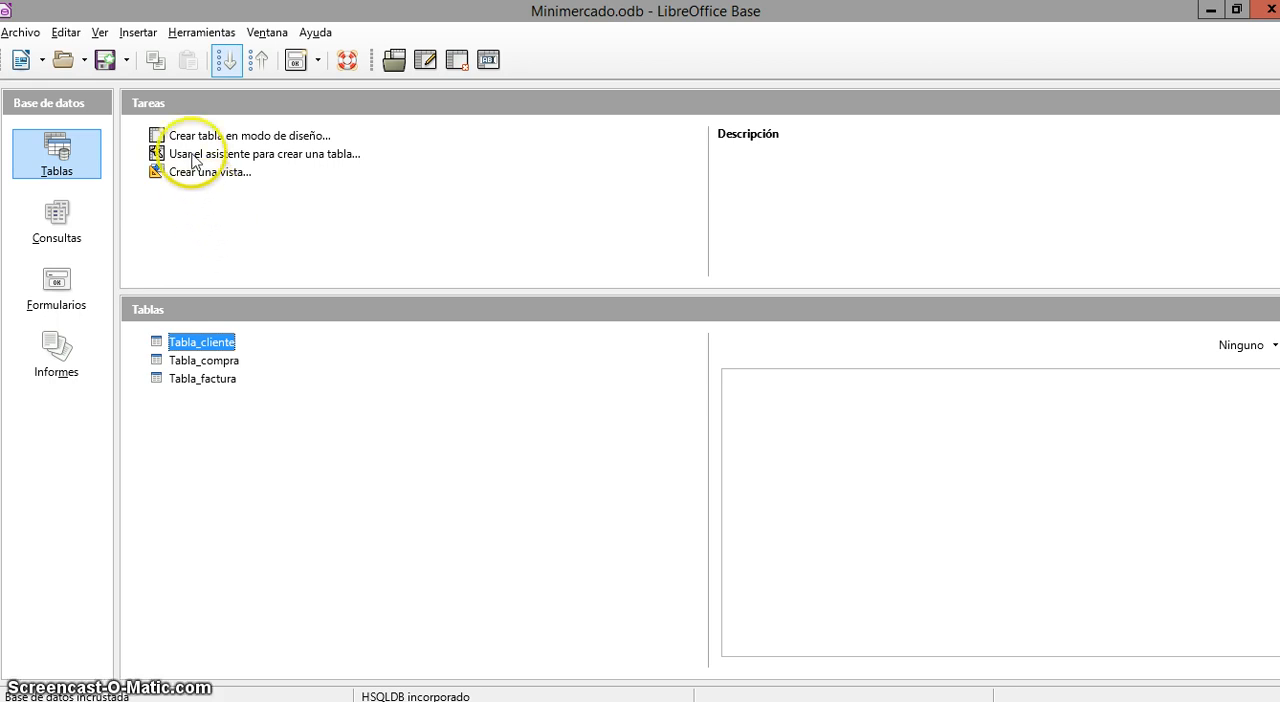
Open the dialog for executing SQL statements and begin the command with SCRIPT 'C:/
click(203, 37)
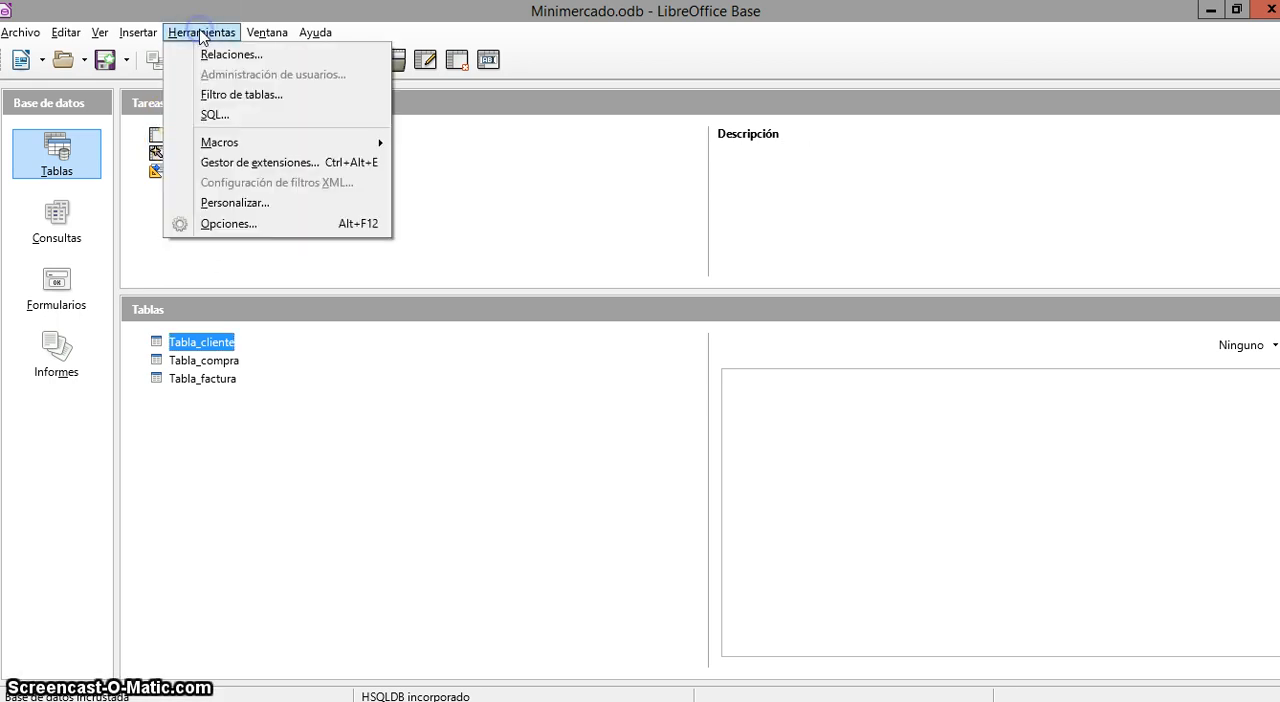
click(229, 116)
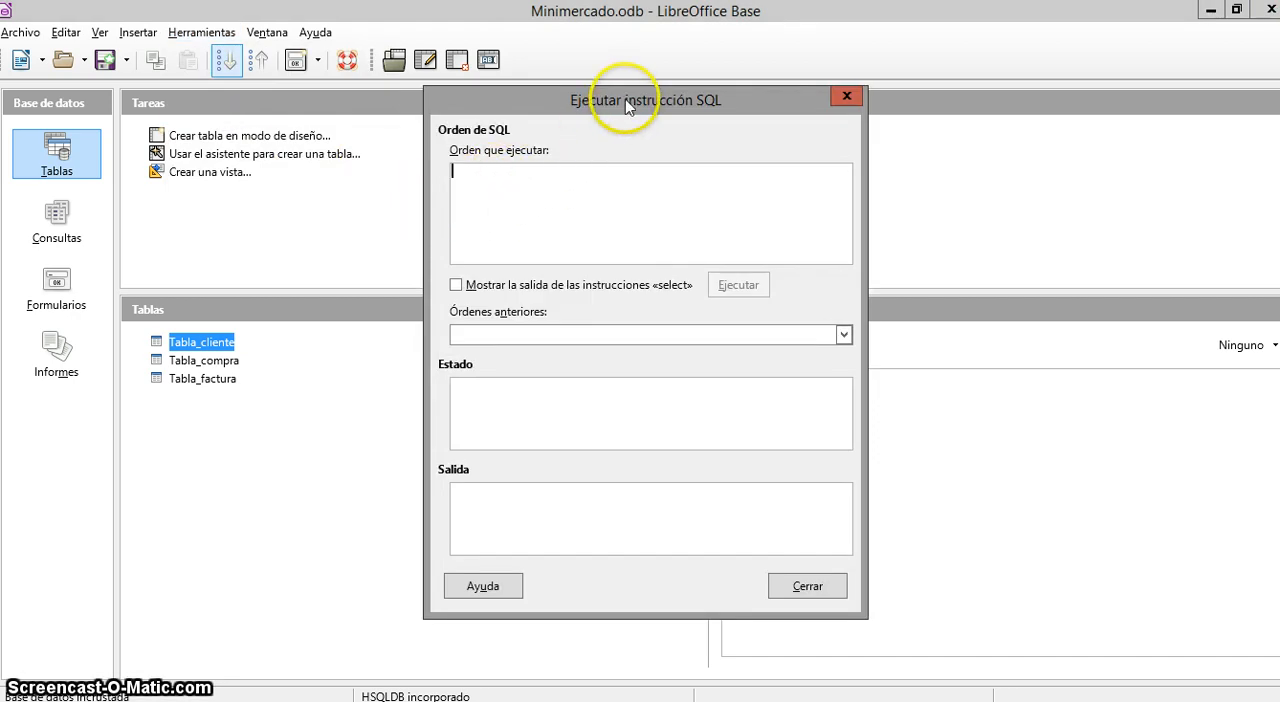
drag(623, 98, 606, 107)
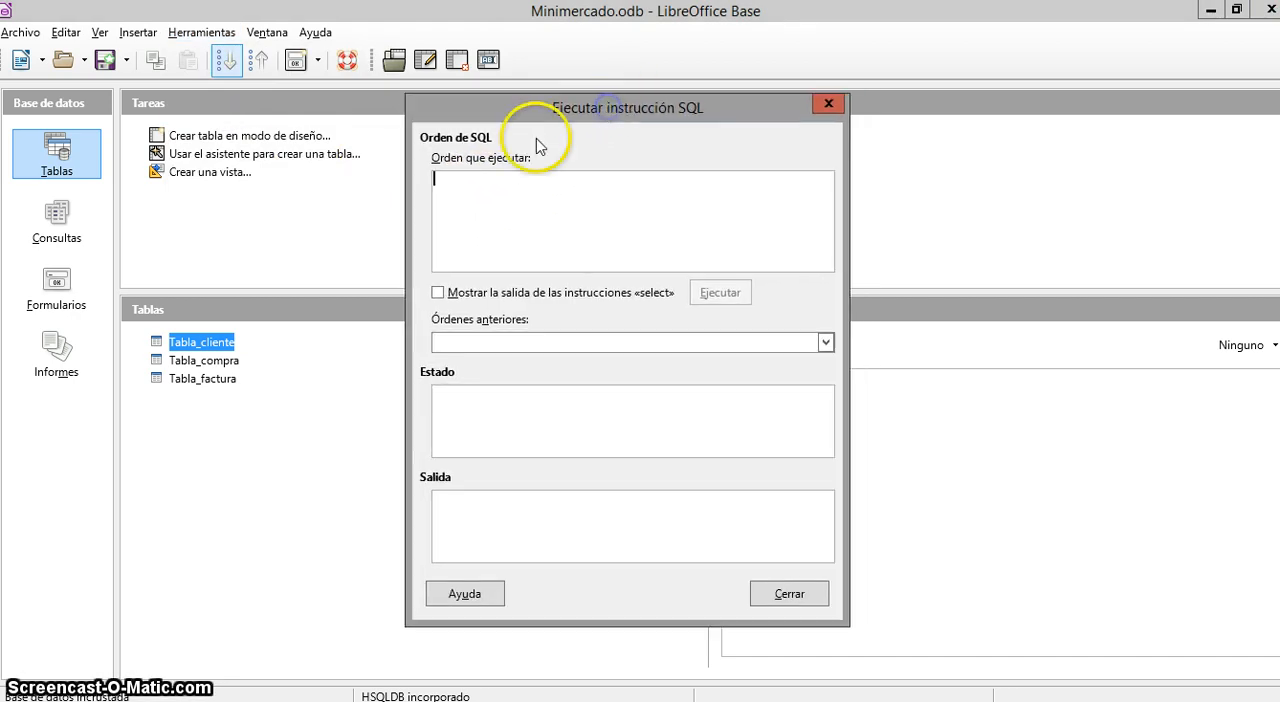
click(447, 183)
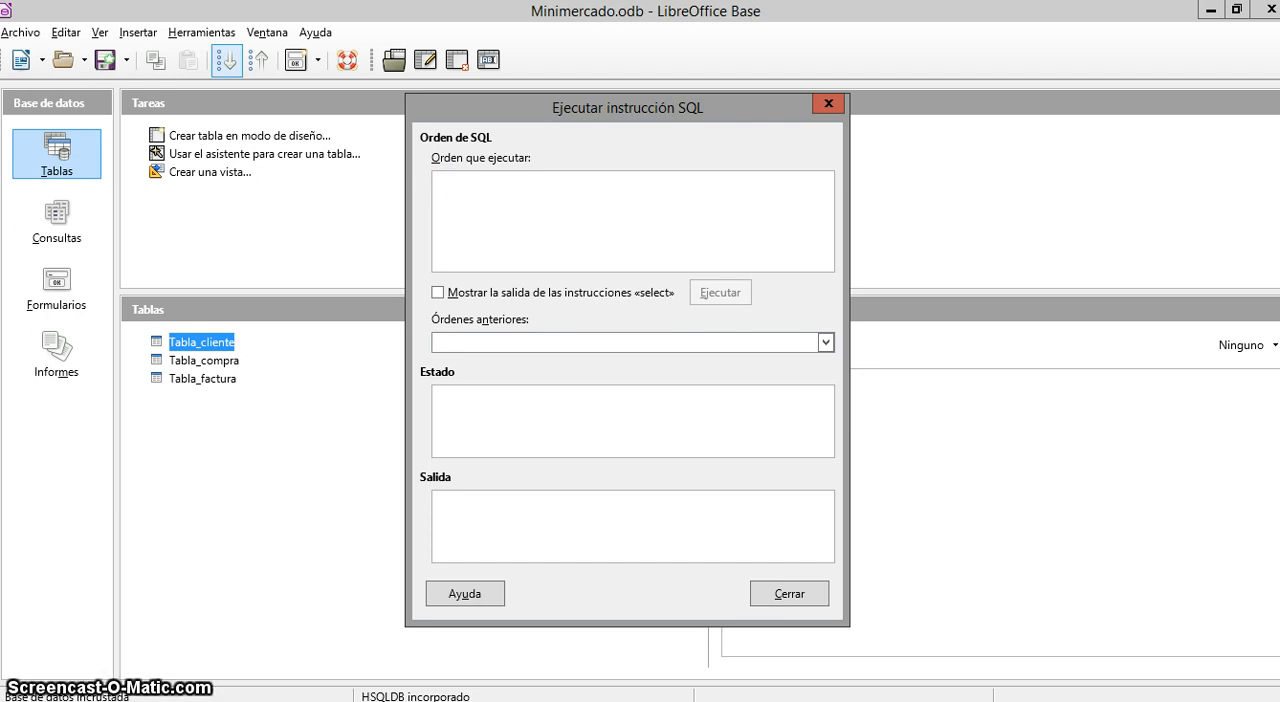
text(S)
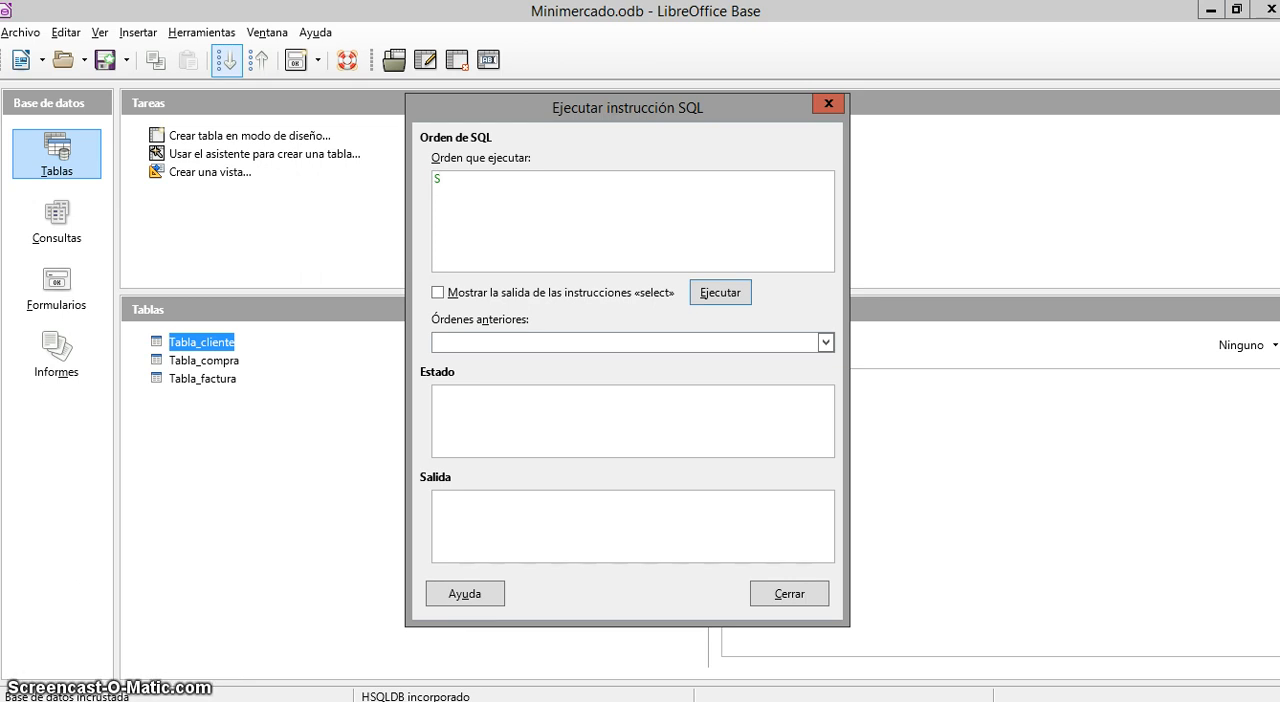
text(CR)
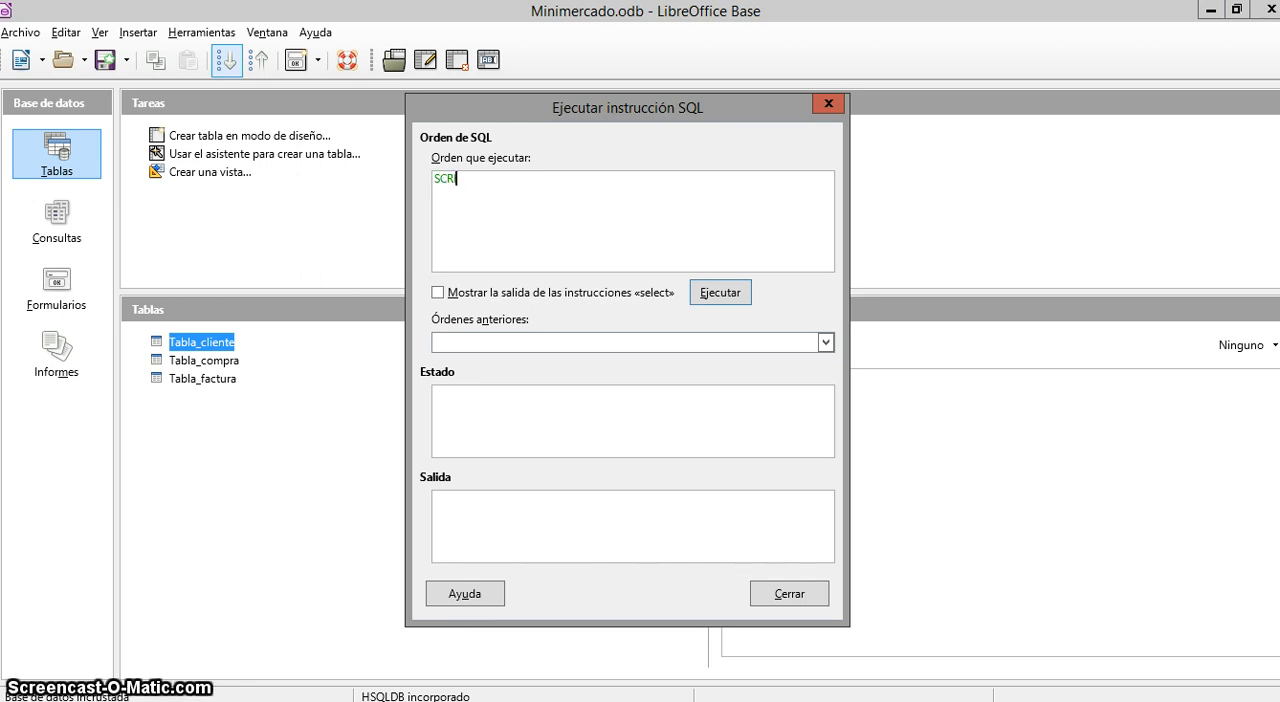
text(IPT)
text(')
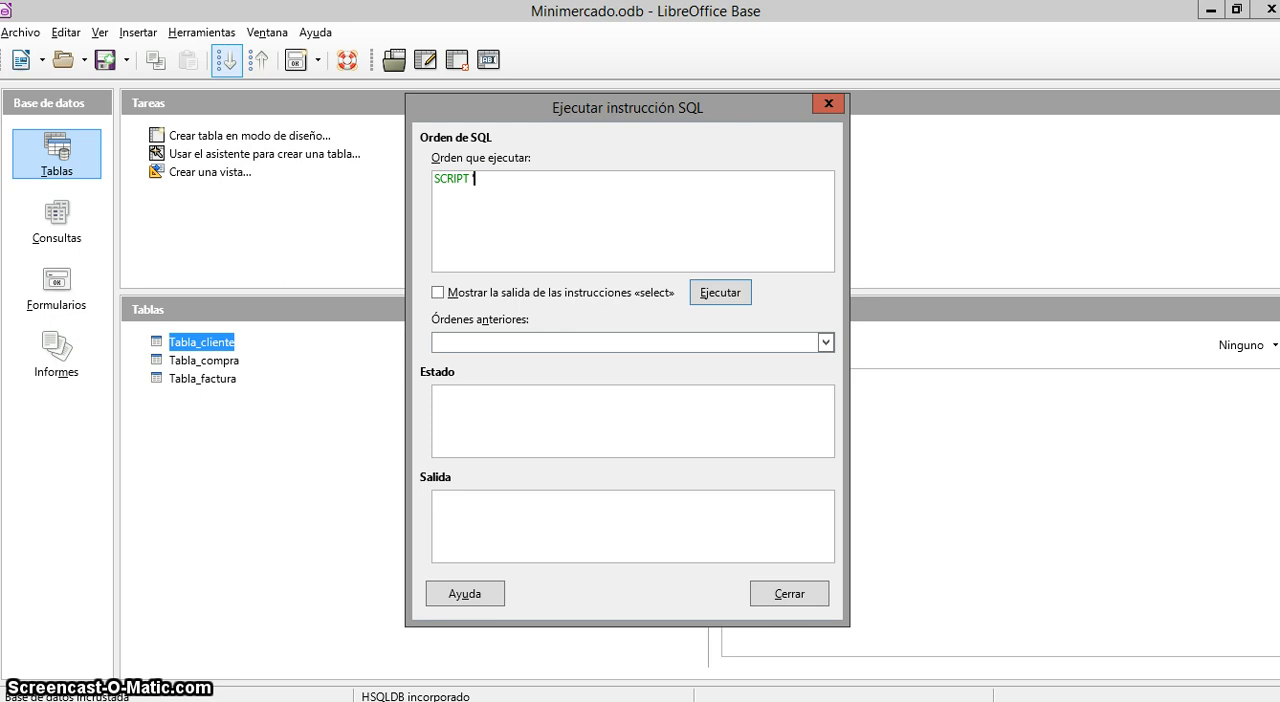
text(C)
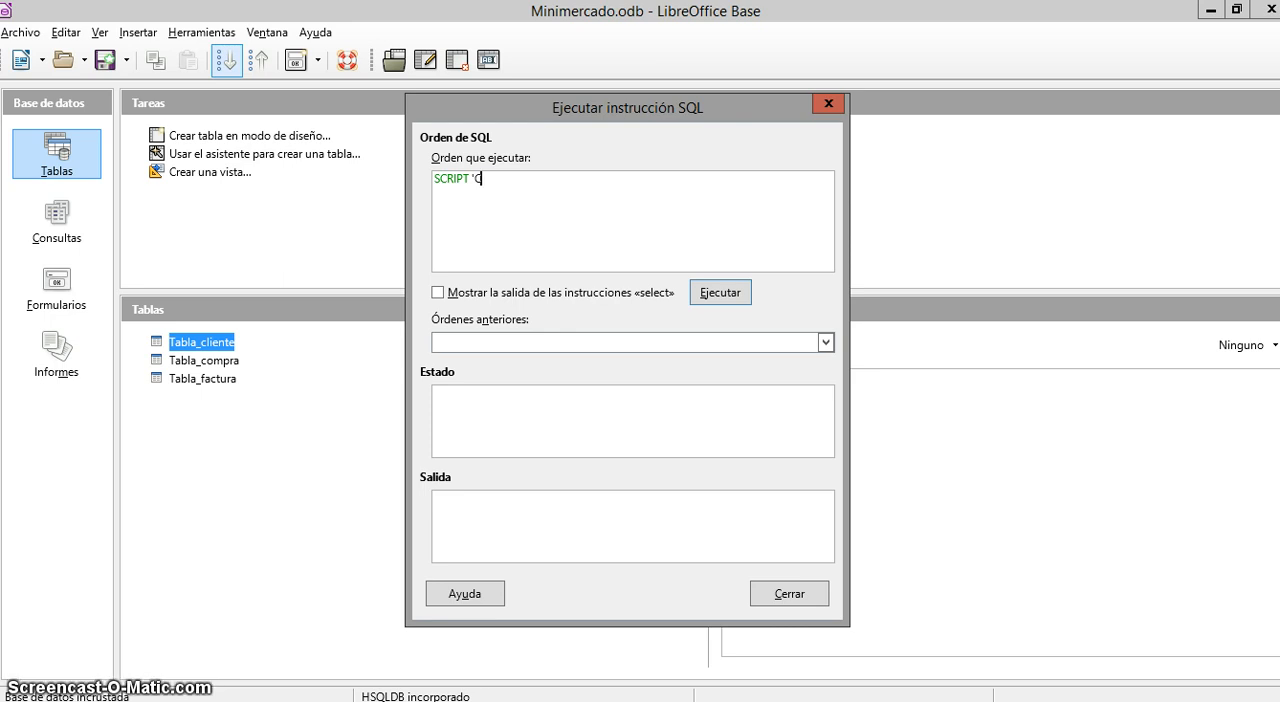
text(:/)
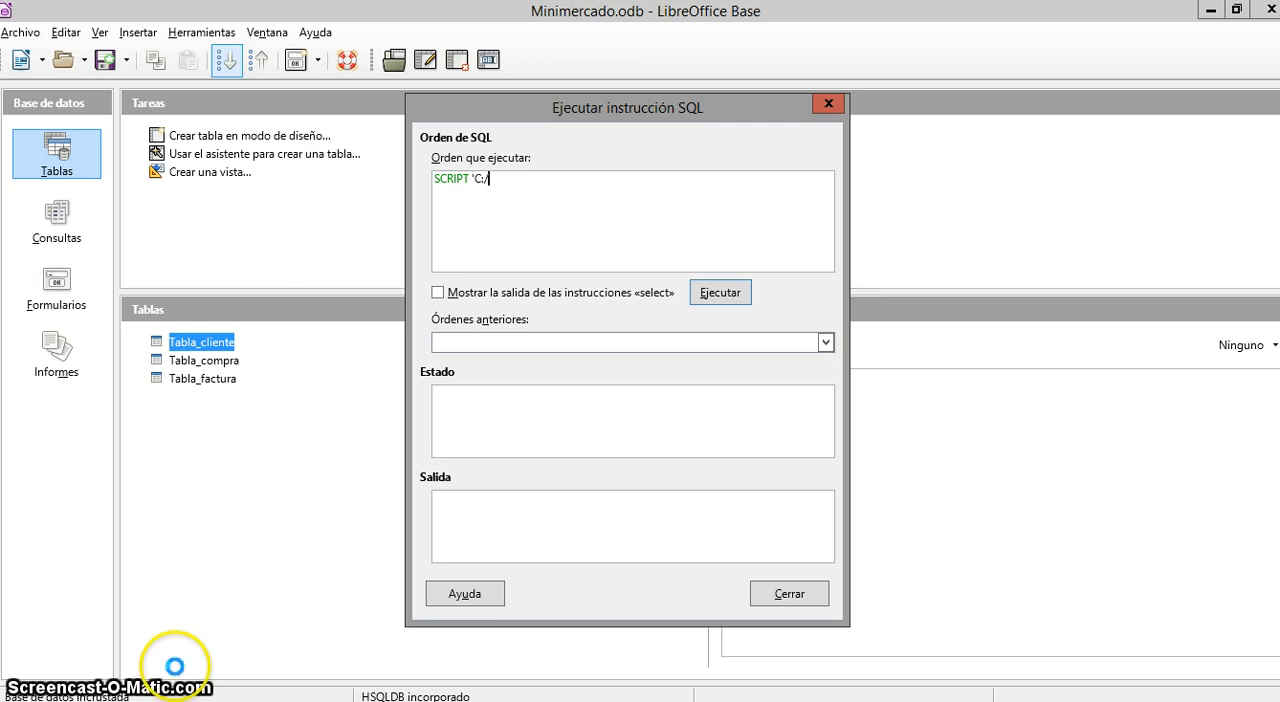
Check the spelling of the backup folder's name on drive C: and return to the SQL command
mouse_move(443, 680)
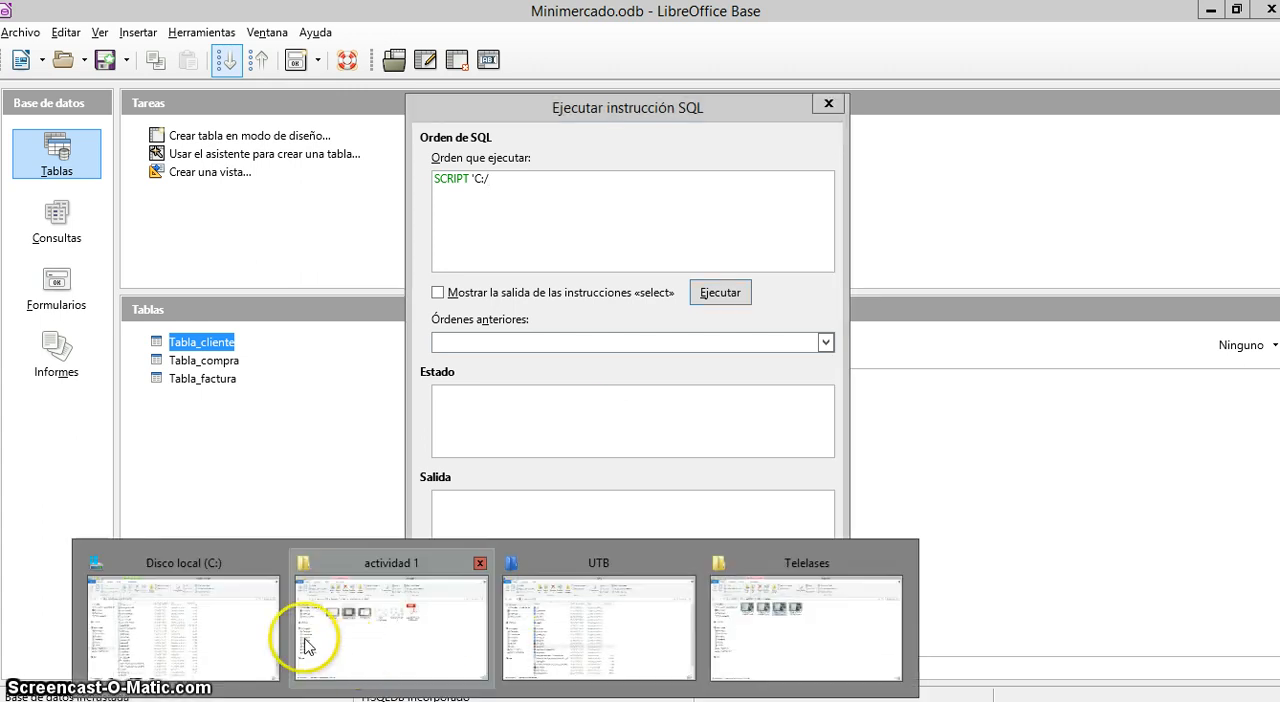
click(270, 605)
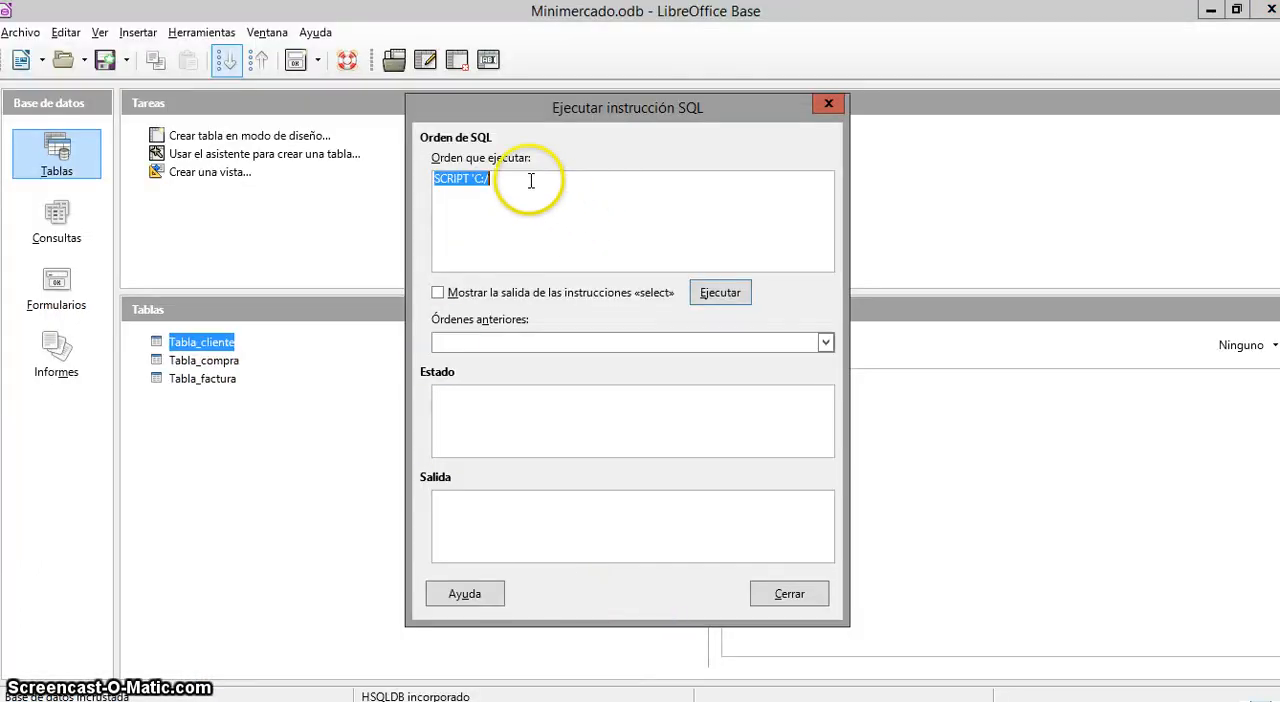
click(531, 181)
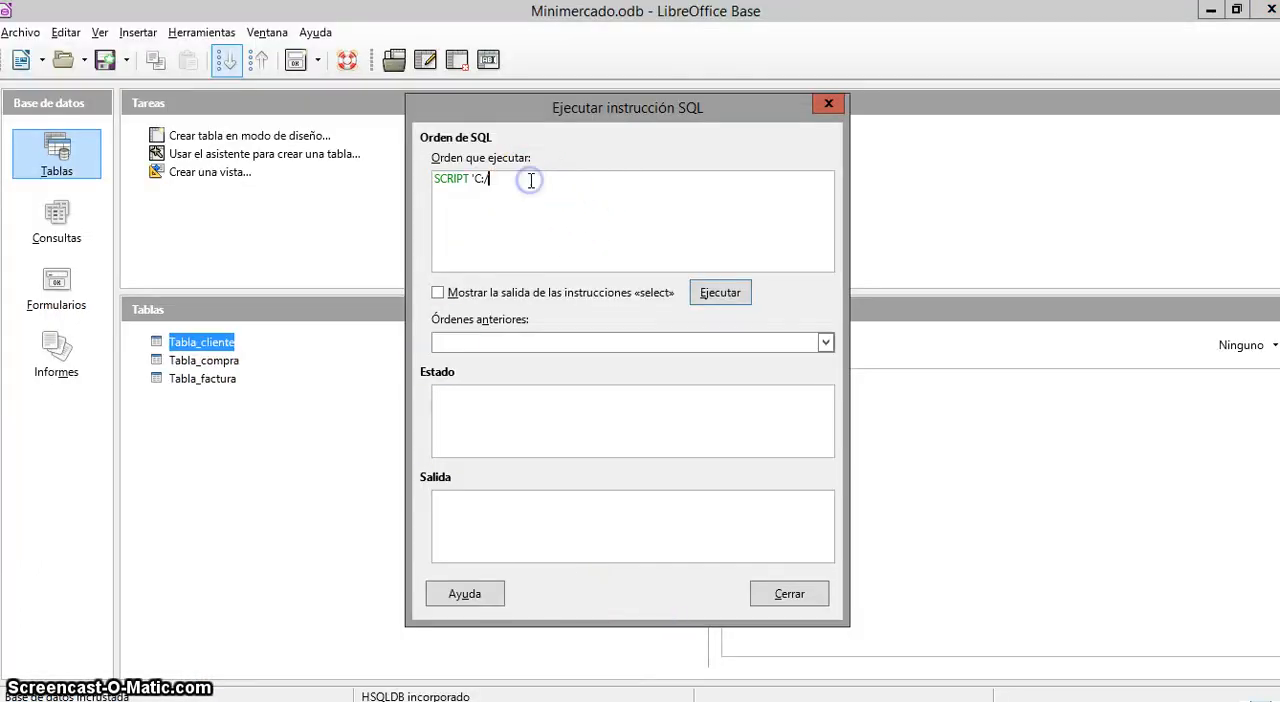
text(b)
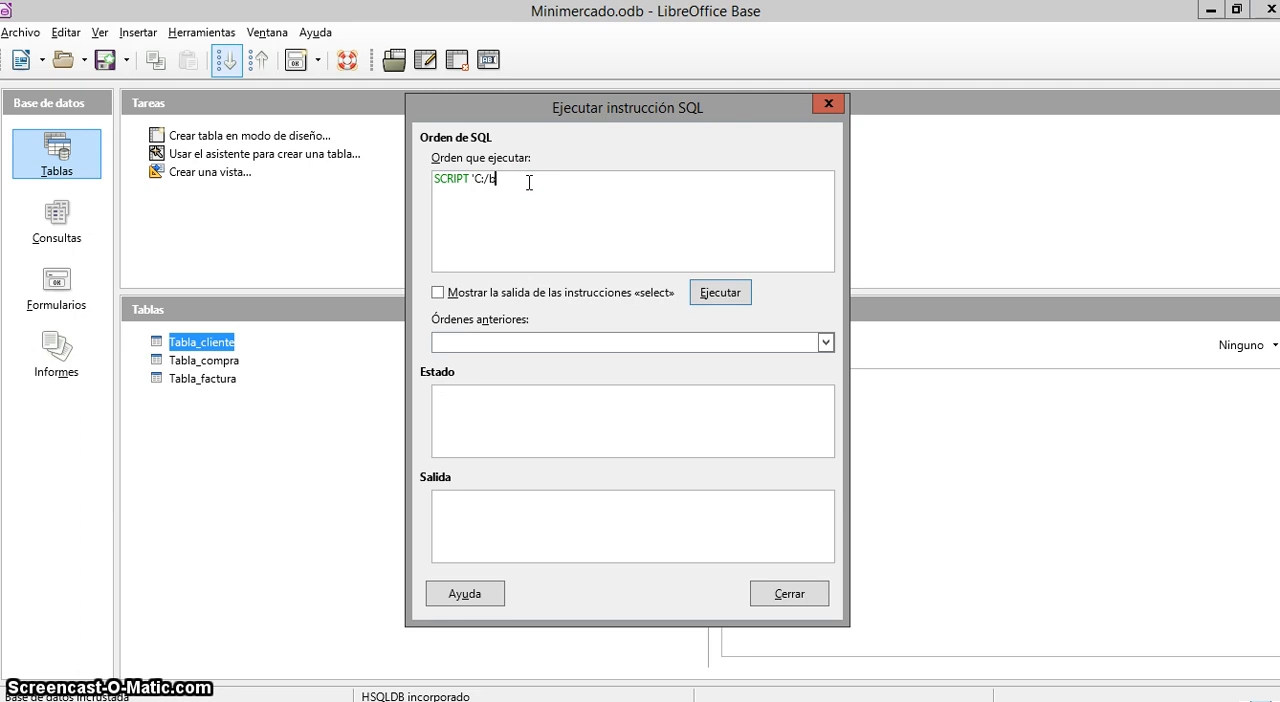
text(ACKU)
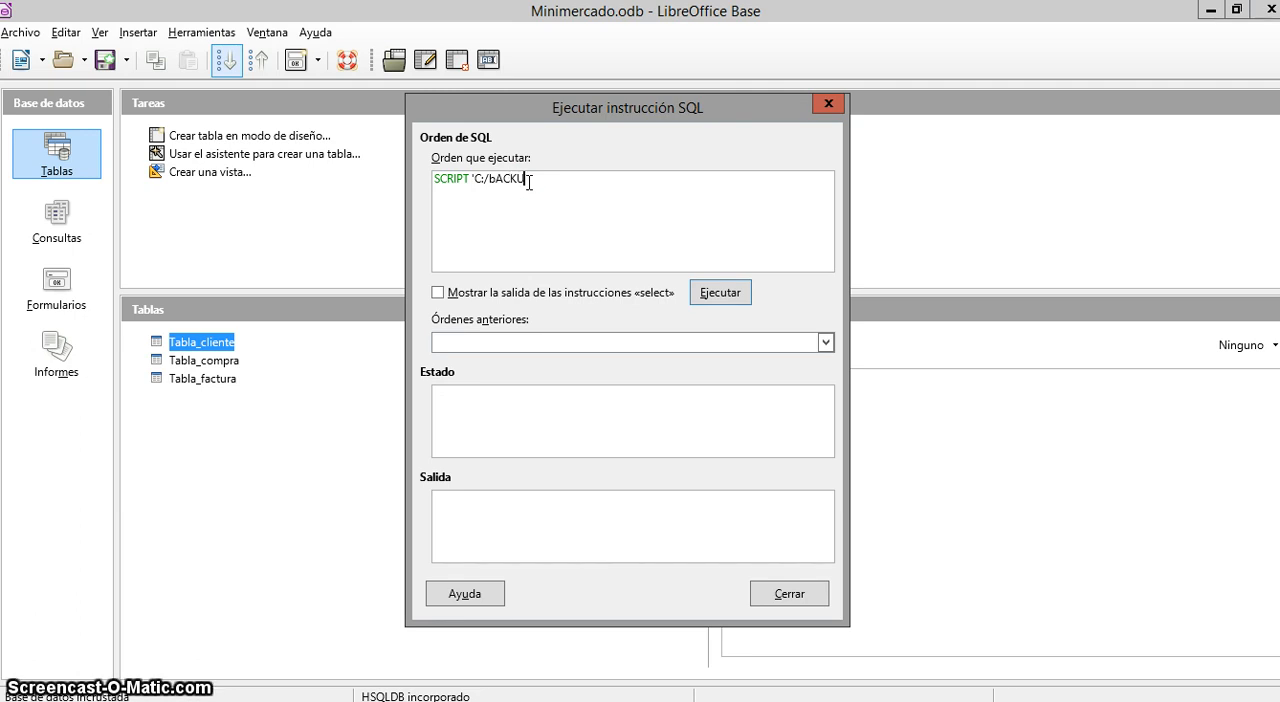
text(P)
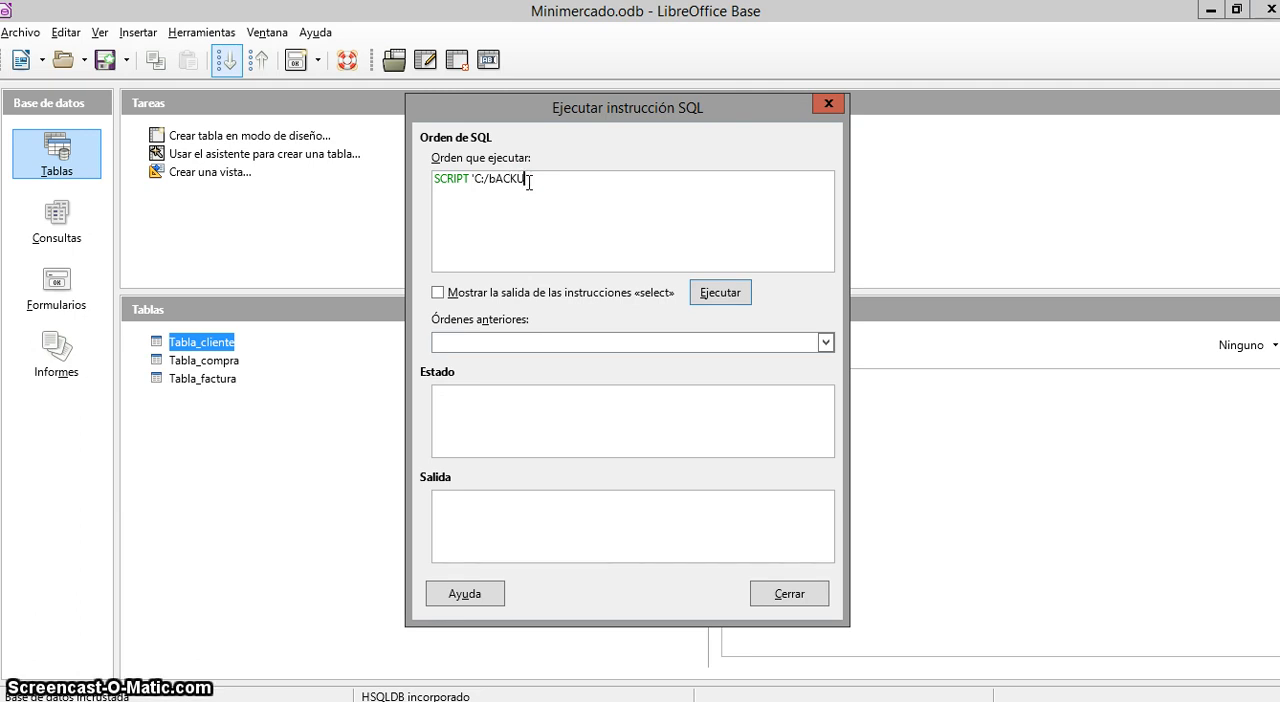
key(BackSpace)
key(BackSpace)
key(BackSpace)
key(BackSpace)
key(BackSpace)
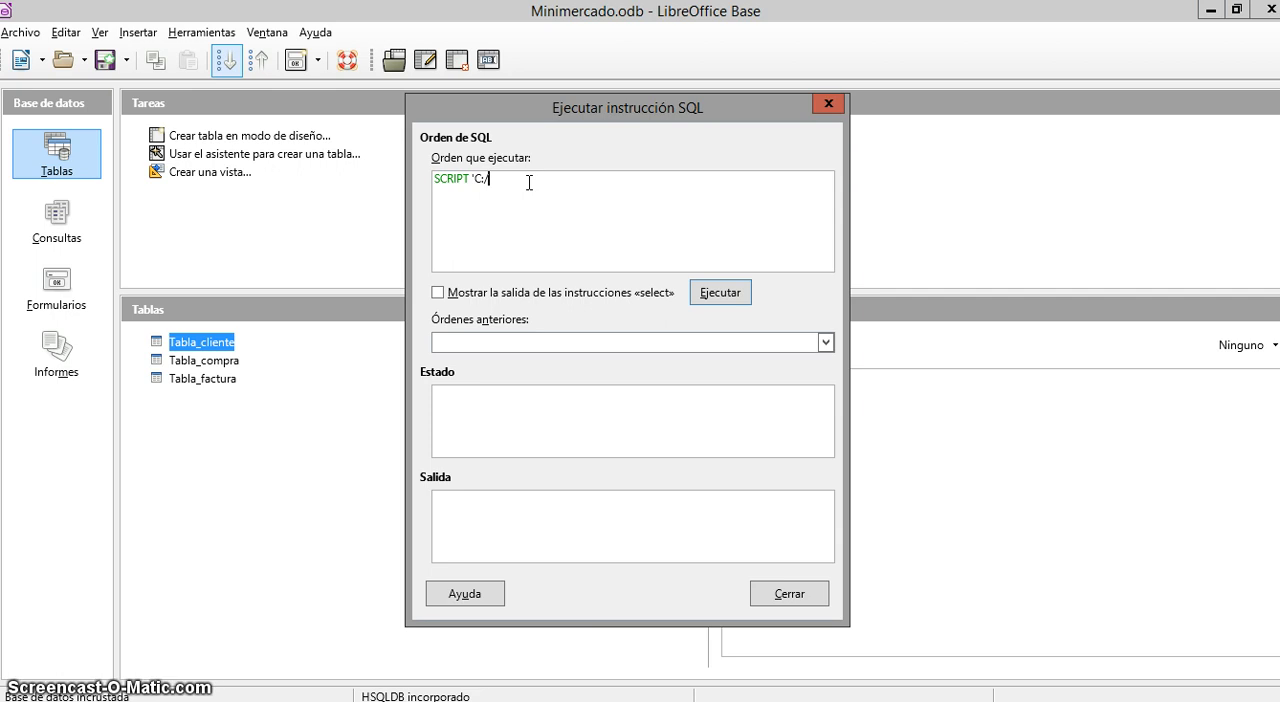
Complete the command as SCRIPT 'C:/Backup/Backupminimercado.sql' and execute it
text(B)
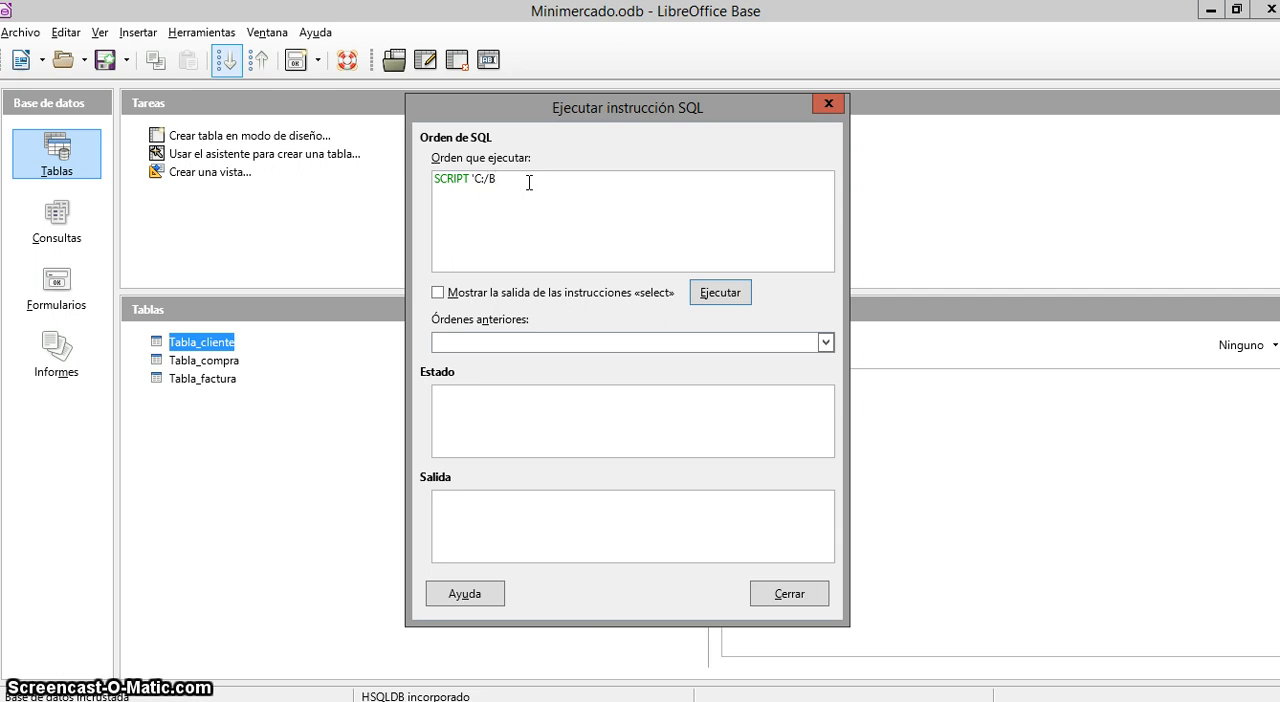
text(ackup)
click(566, 193)
text(Backupminimerca)
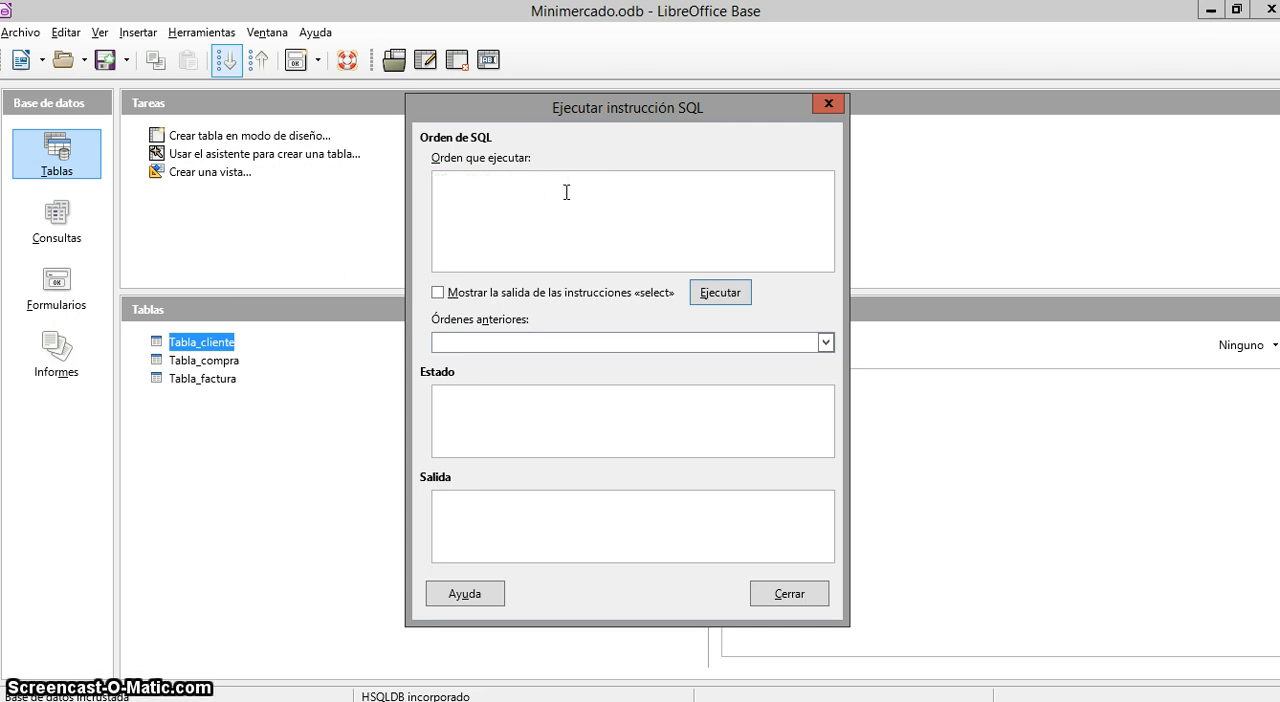
text(do.sql)
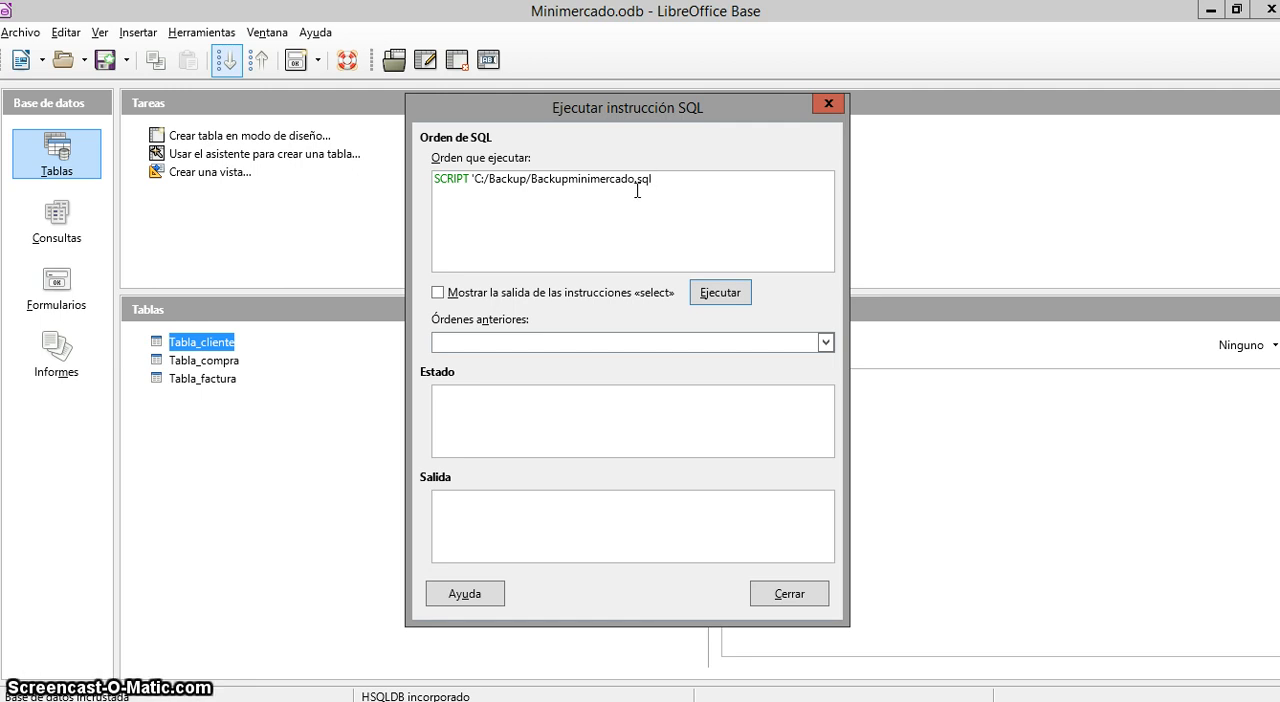
text(')
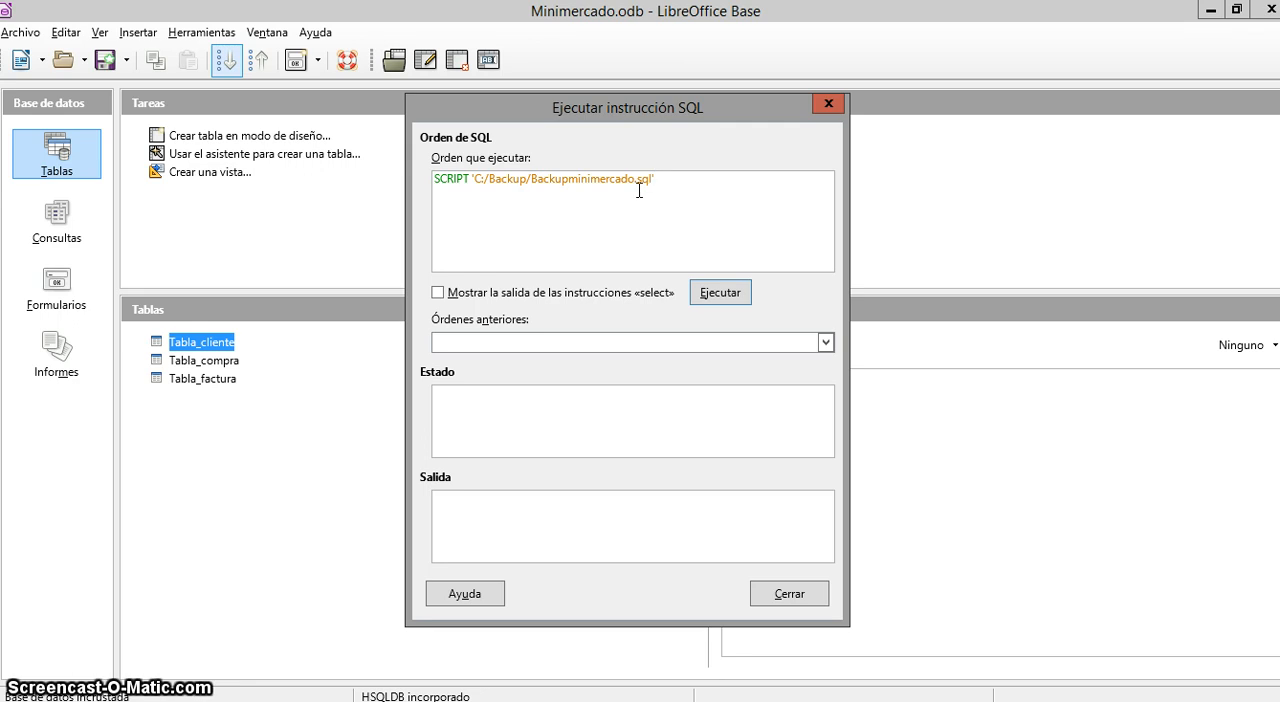
click(715, 294)
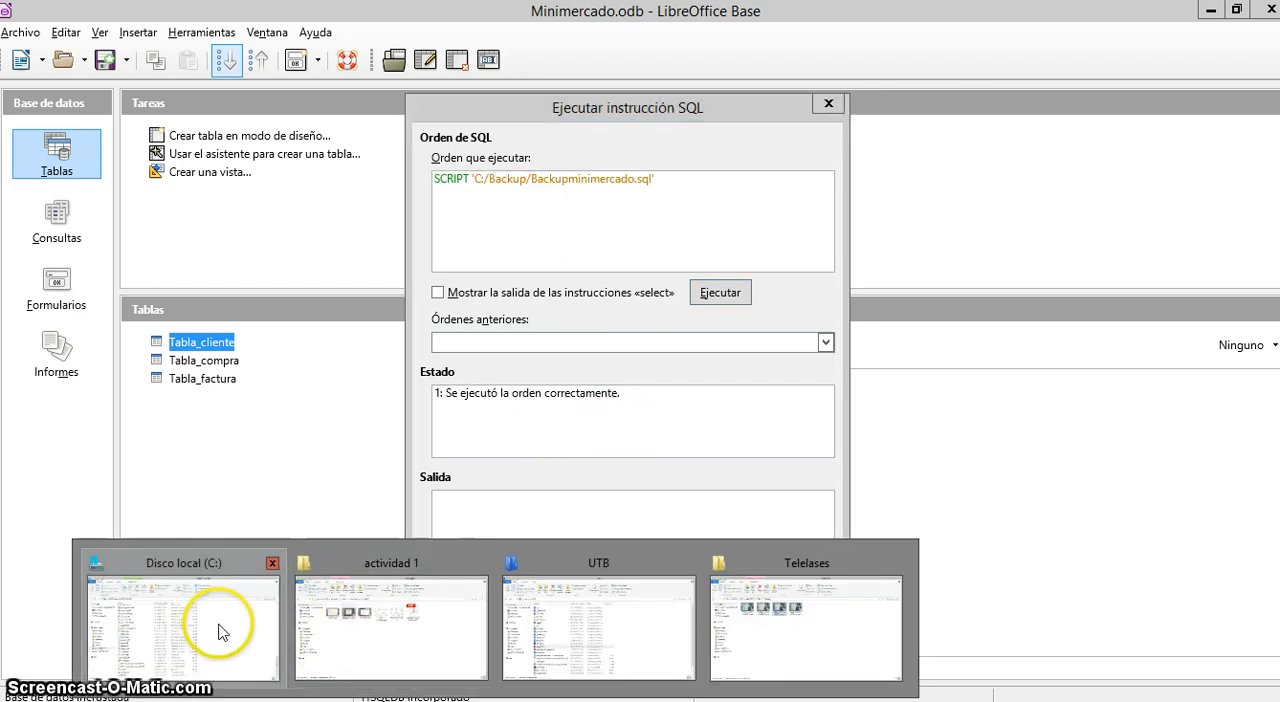
Switch to File Explorer and open Backupminimercado.sql from the Backup folder on drive C: to examine the exported script
click(228, 630)
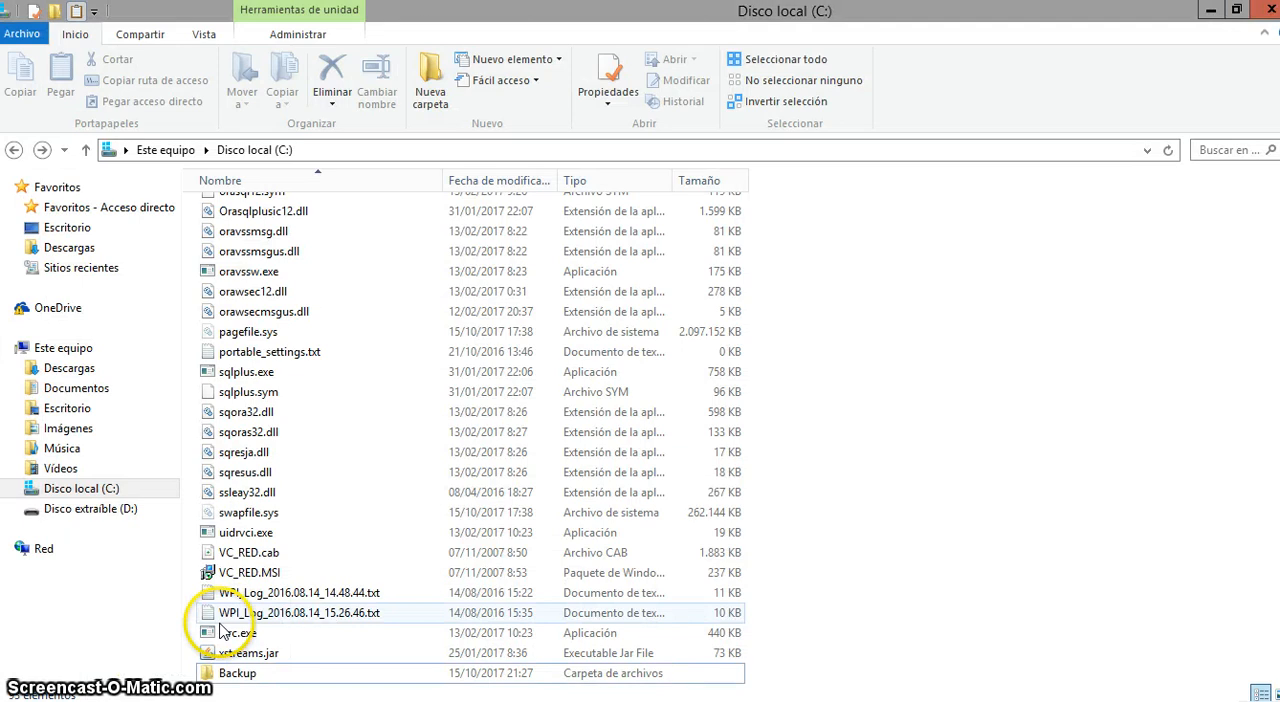
click(230, 675)
double_click(232, 675)
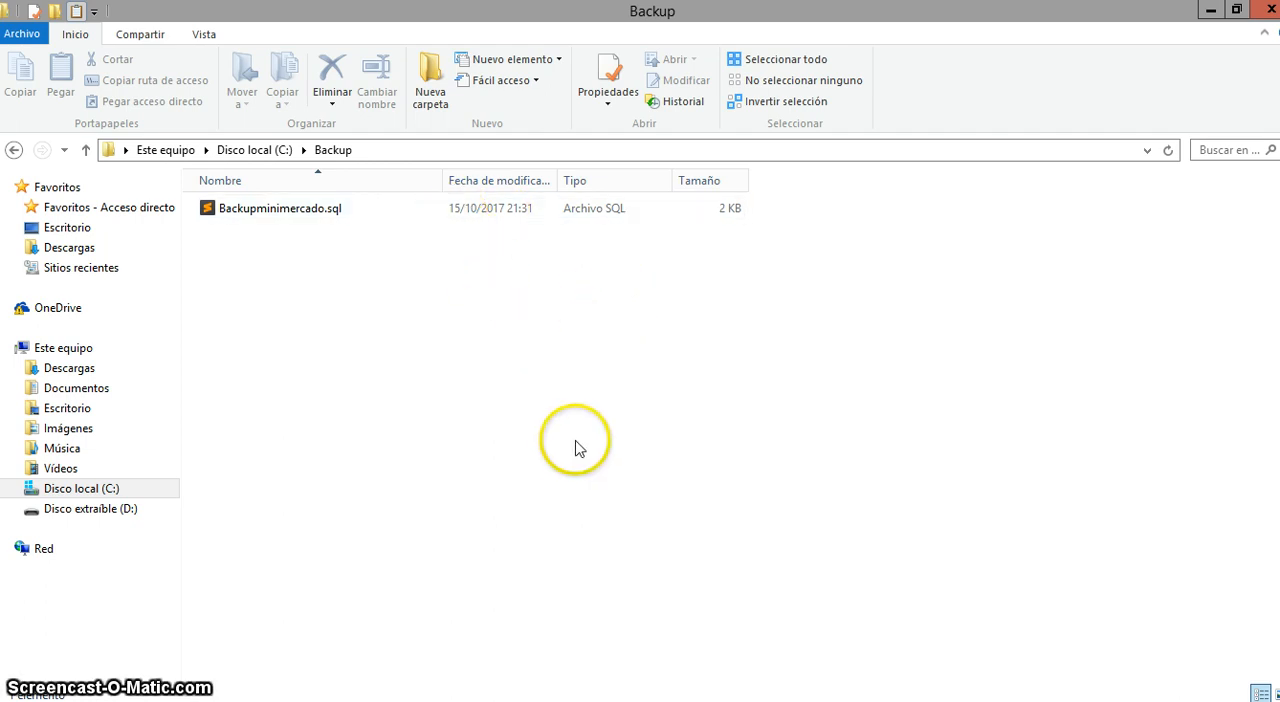
click(252, 218)
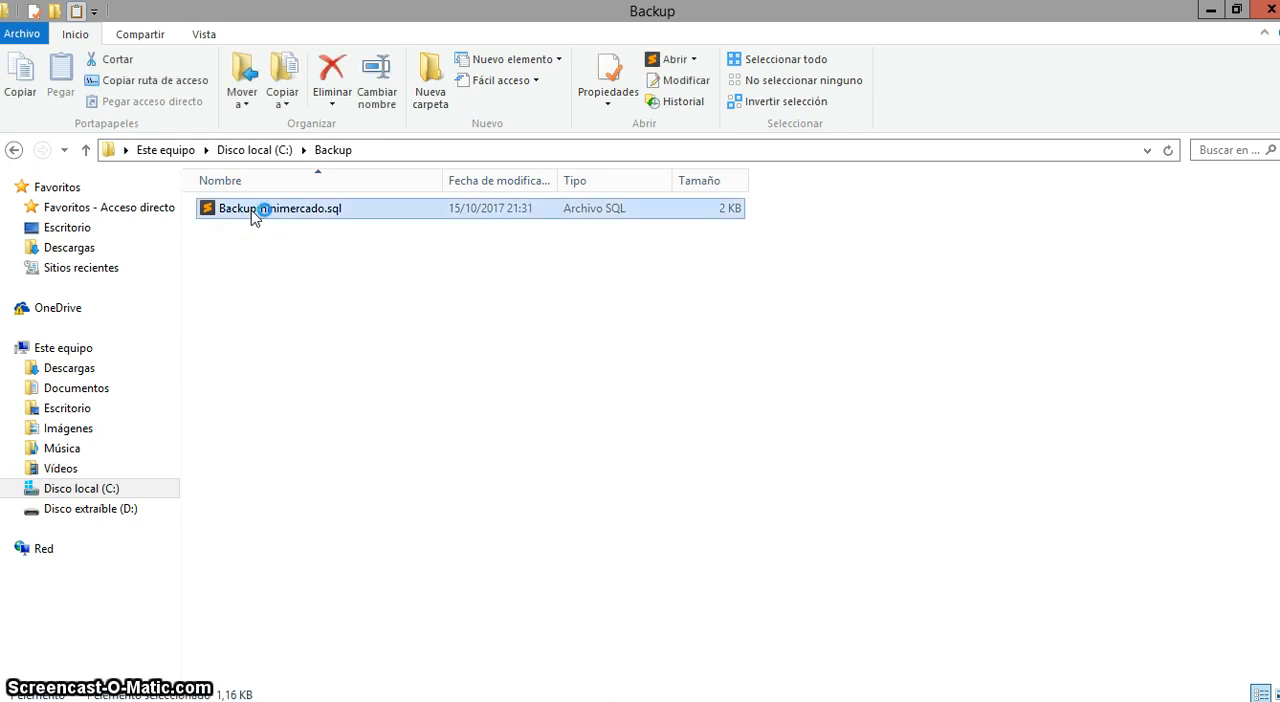
double_click(252, 214)
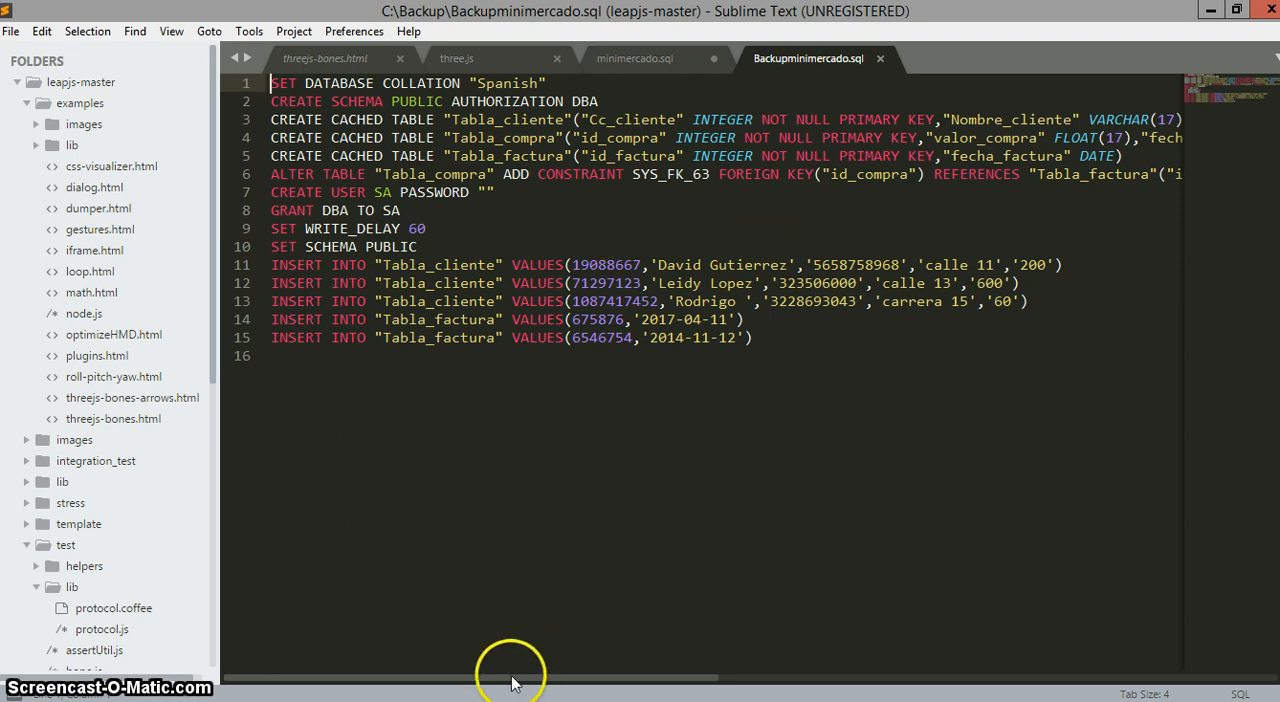
Examine the full length of the CREATE TABLE, foreign key and INSERT statements in the exported Backupminimercado.sql script
drag(511, 683, 480, 693)
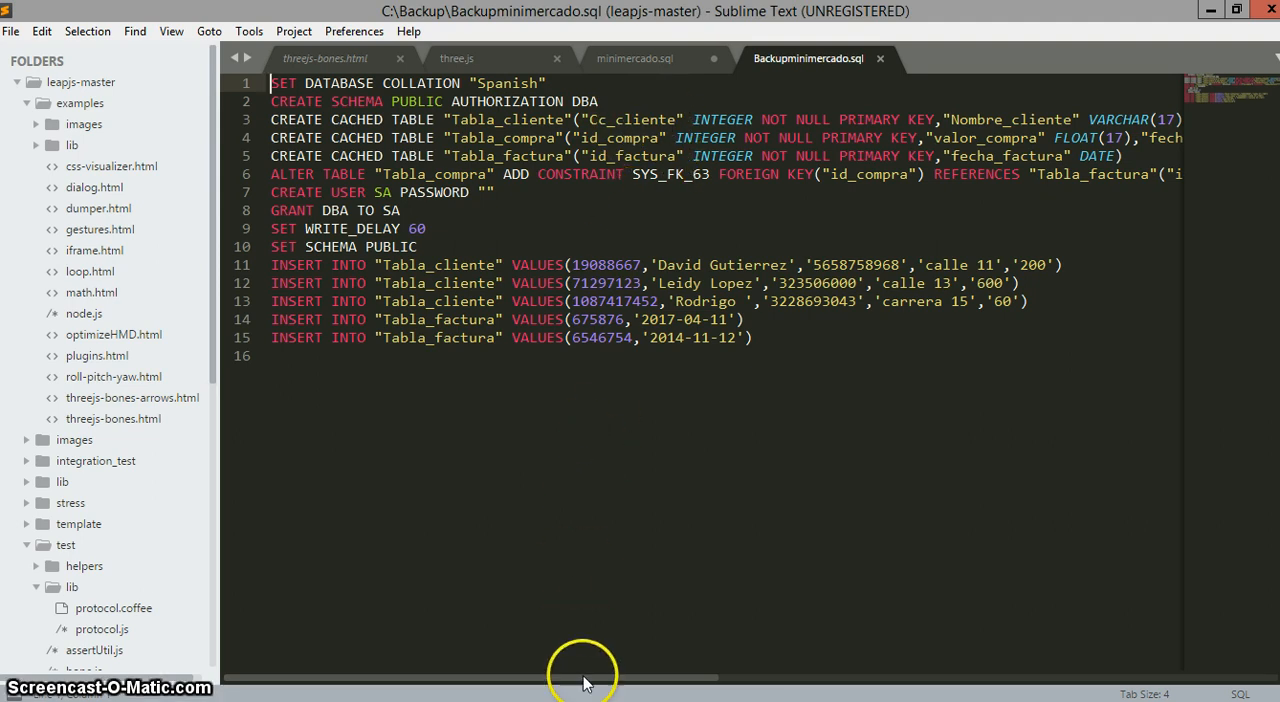
drag(583, 683, 648, 683)
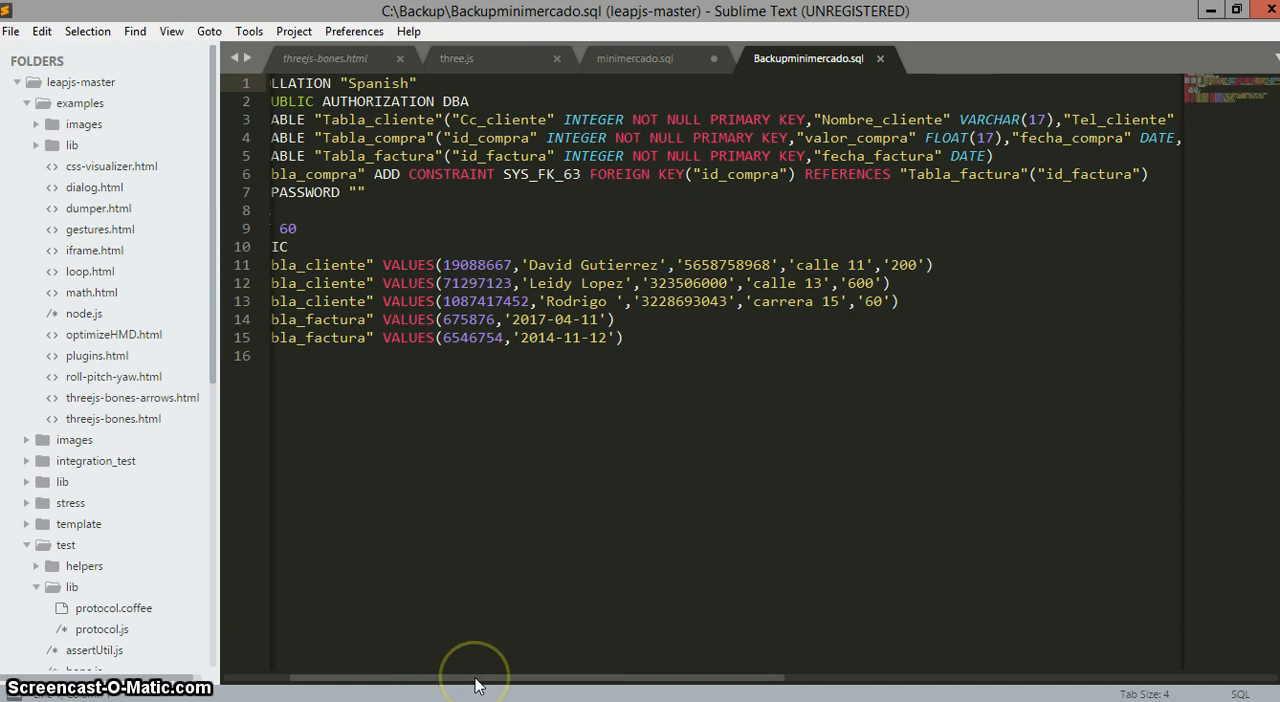
drag(476, 685, 719, 686)
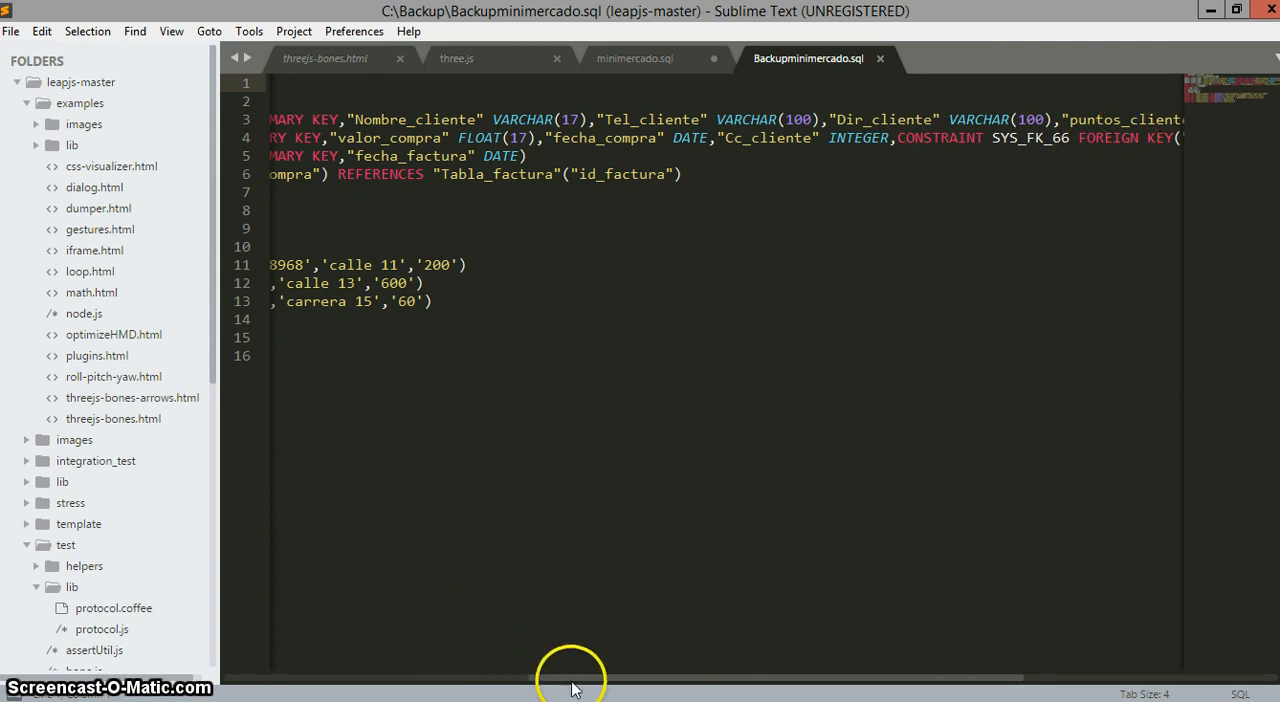
drag(572, 684, 234, 662)
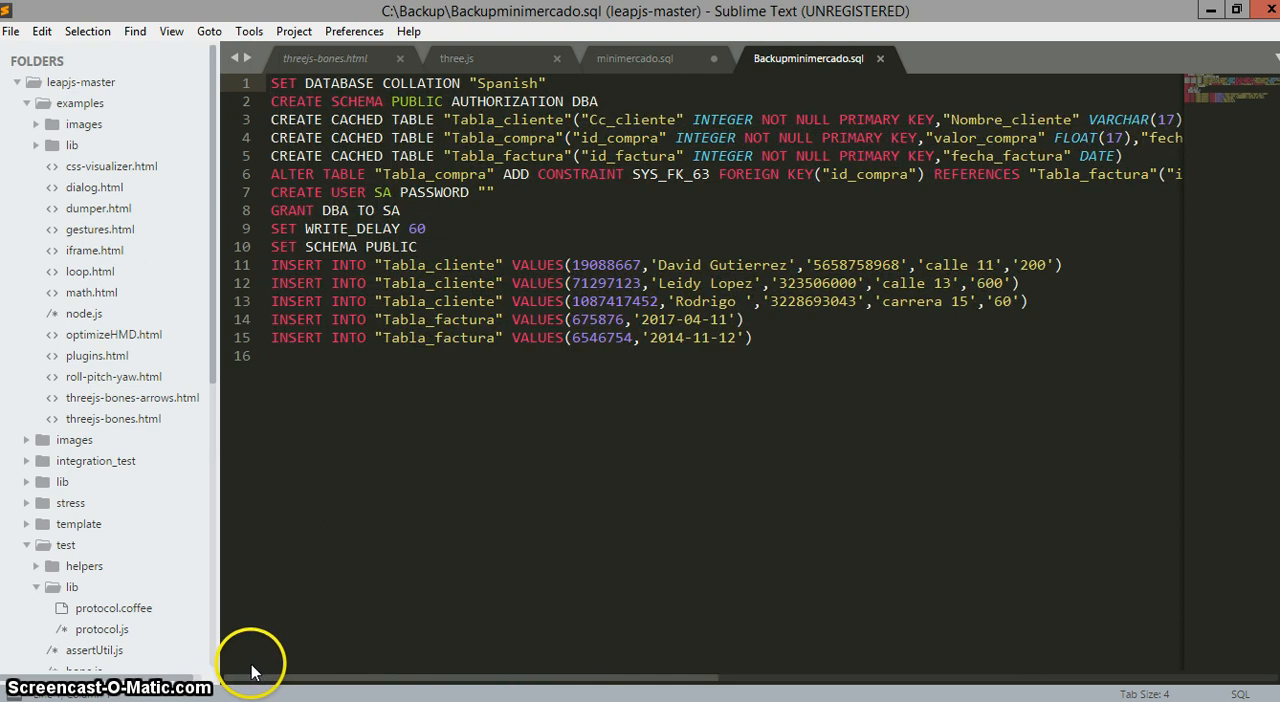
drag(251, 672, 302, 676)
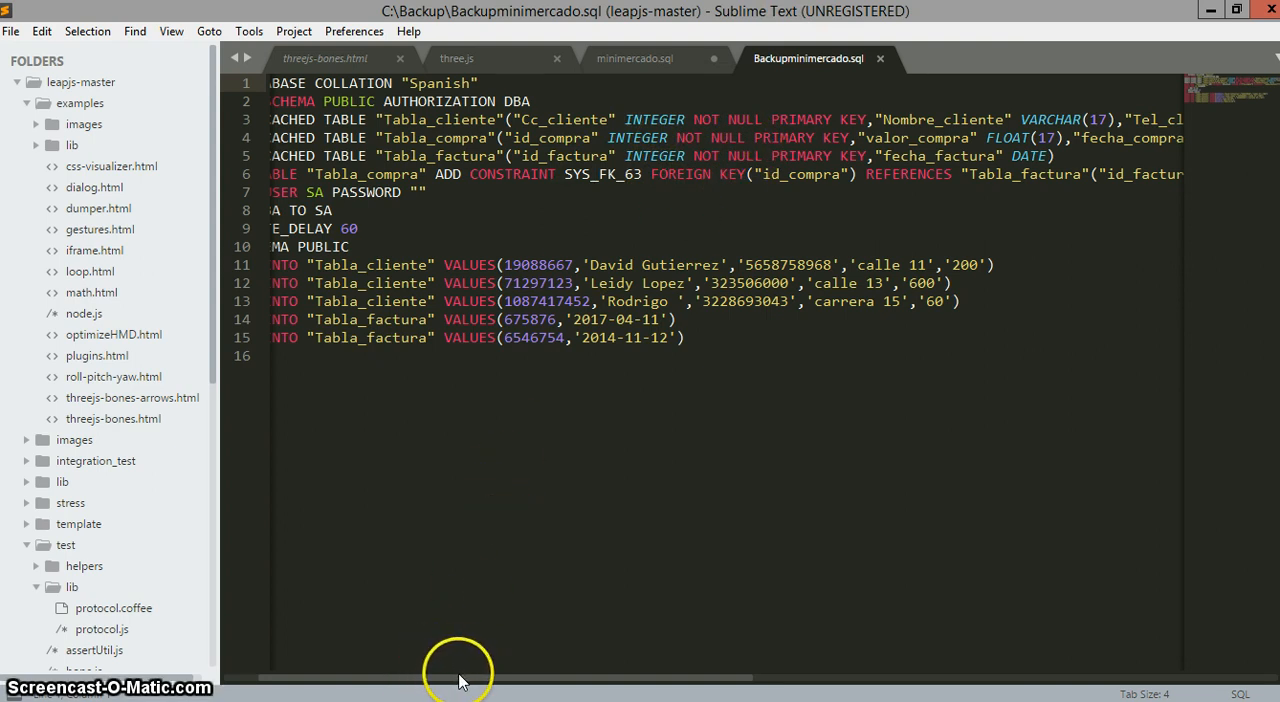
drag(438, 686, 372, 680)
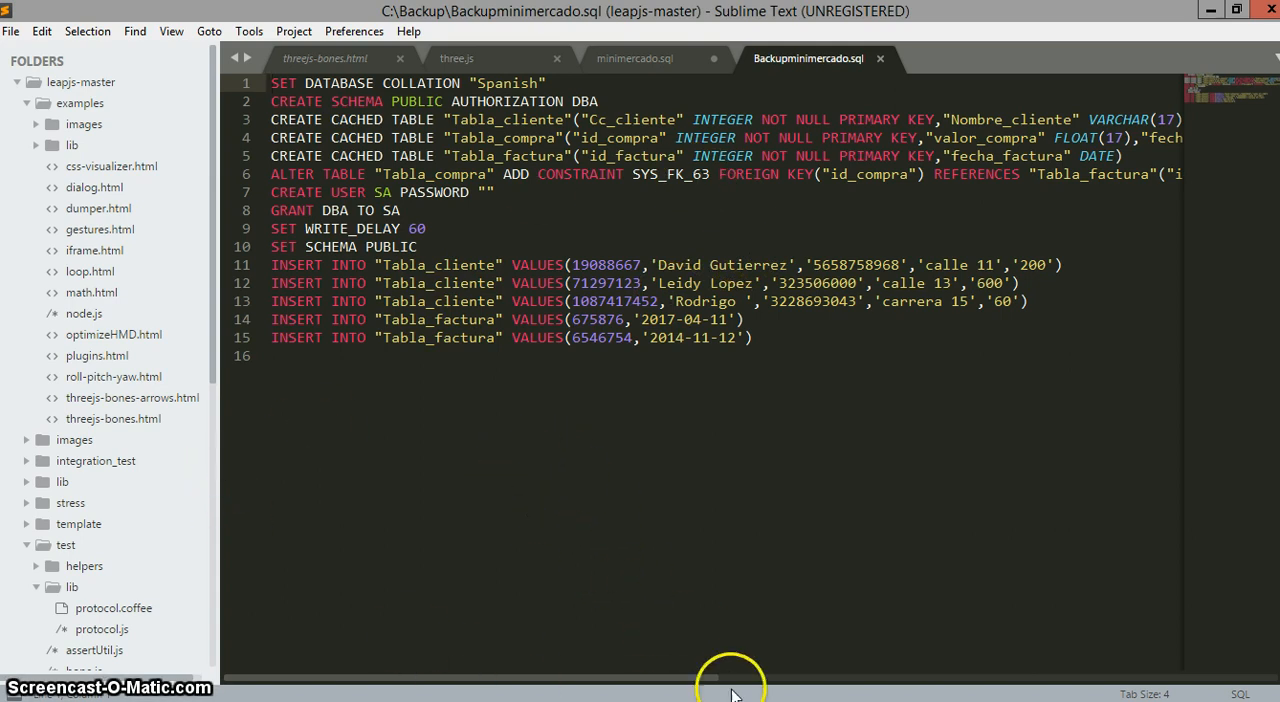
Switch to LibreOffice Base and close the dialog for executing SQL statements
key(alt+Tab)
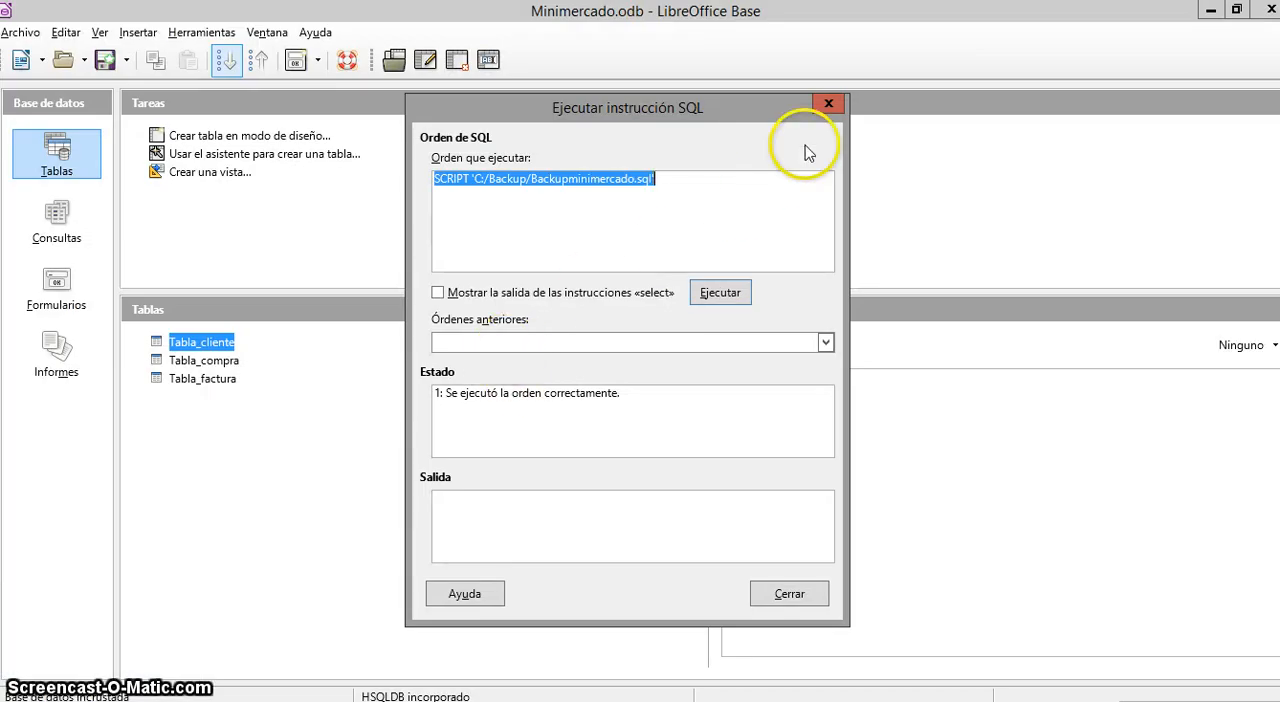
click(786, 596)
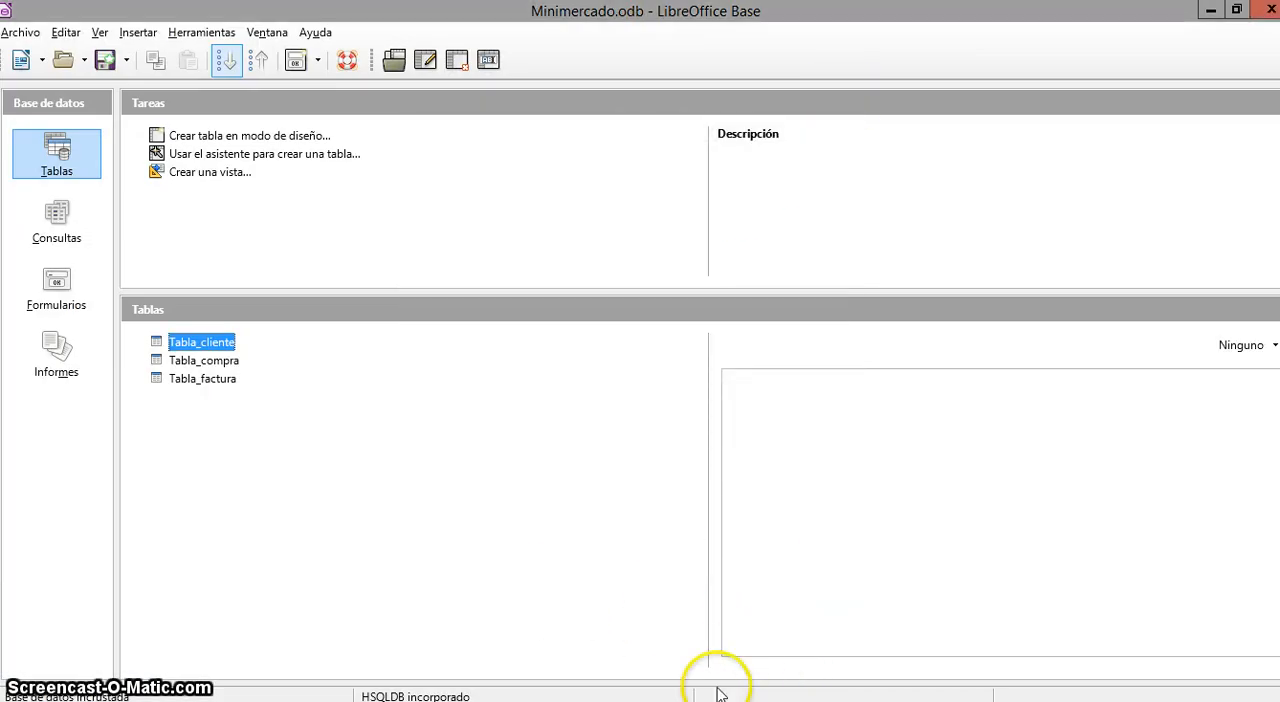
key(alt+Tab)
key(alt+Tab)
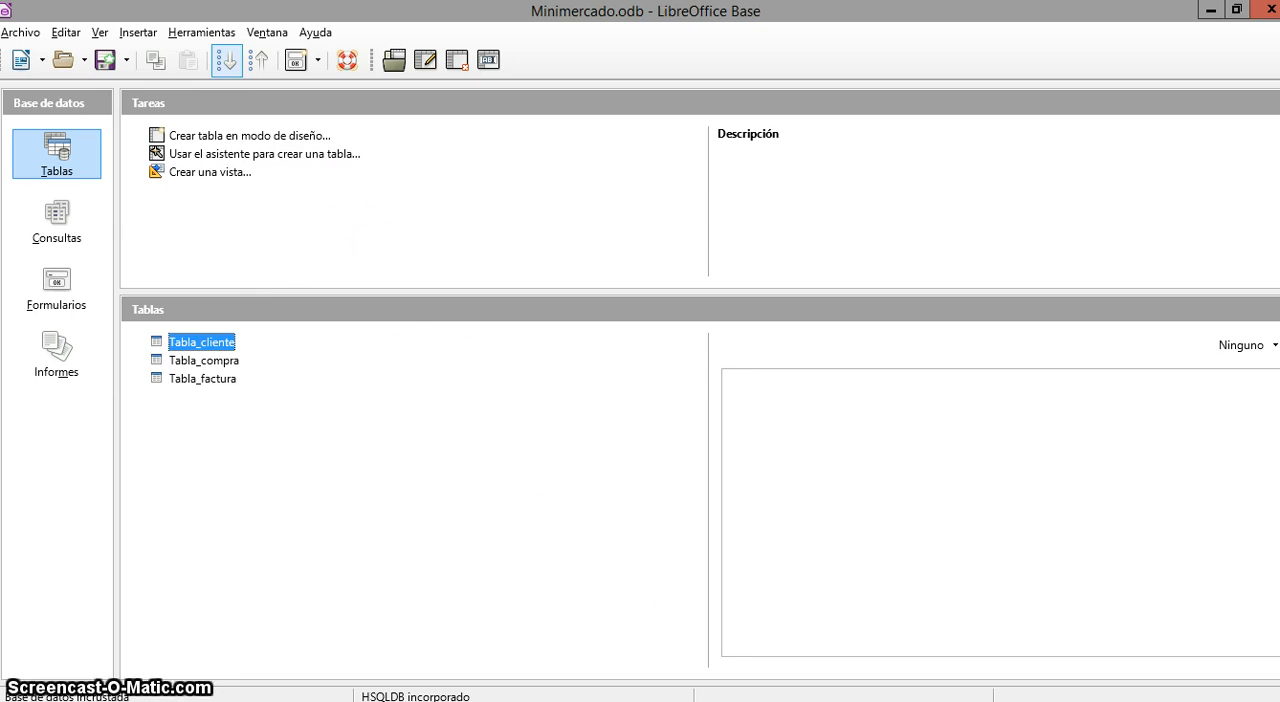
Return to Backupminimercado.sql in Sublime Text and compare its table definitions with the Compra and Factura entities in the Minimercado.png diagram
click(735, 701)
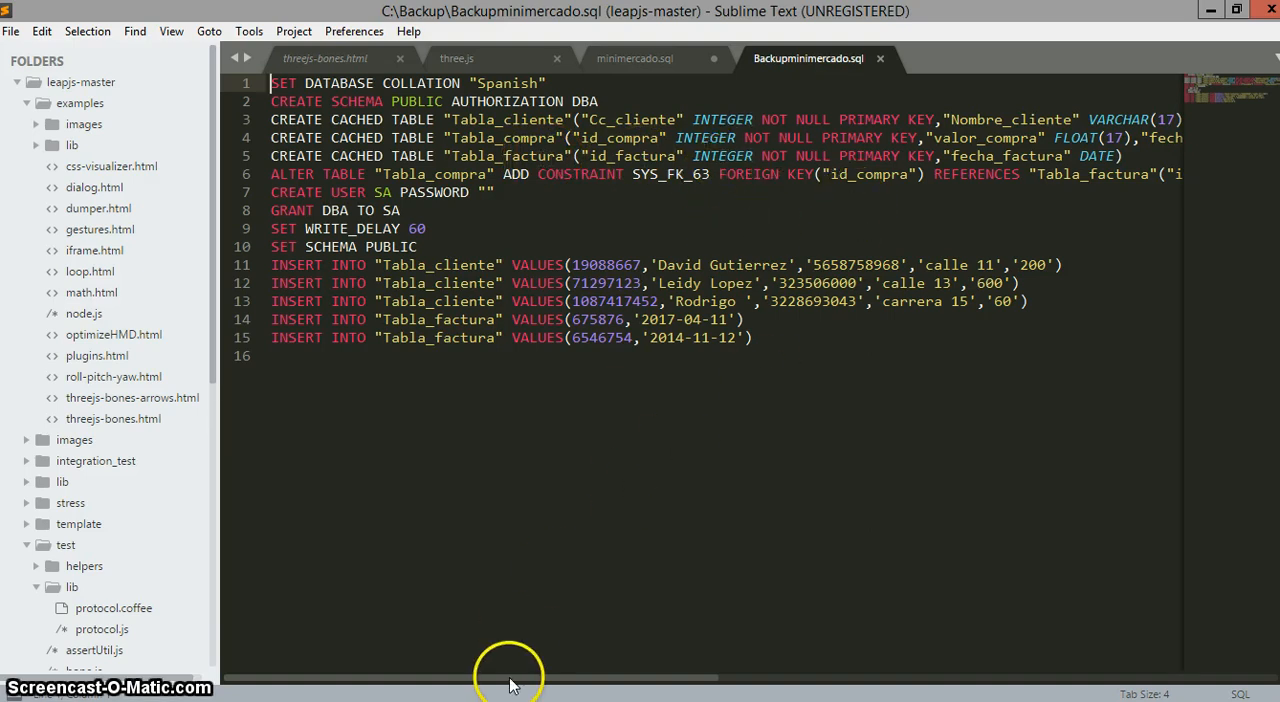
mouse_move(510, 685)
mouse_down()
mouse_move(567, 692)
mouse_move(503, 690)
mouse_up()
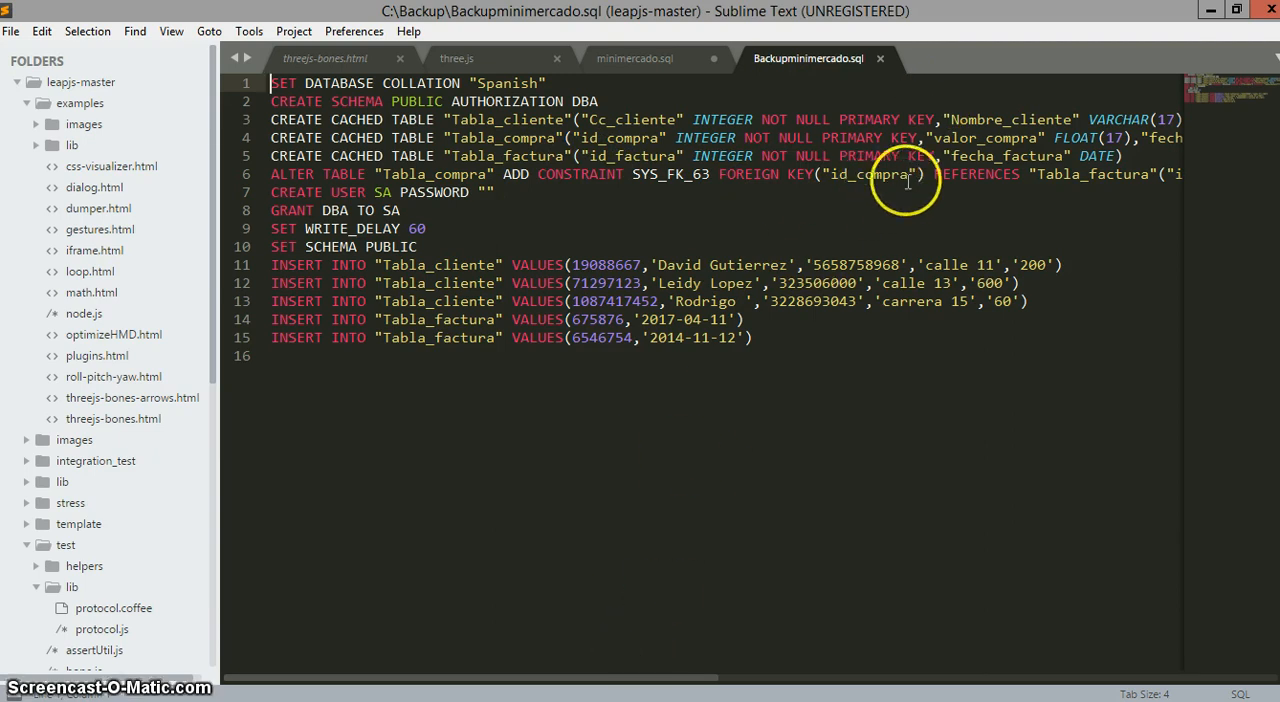
key(alt+Tab)
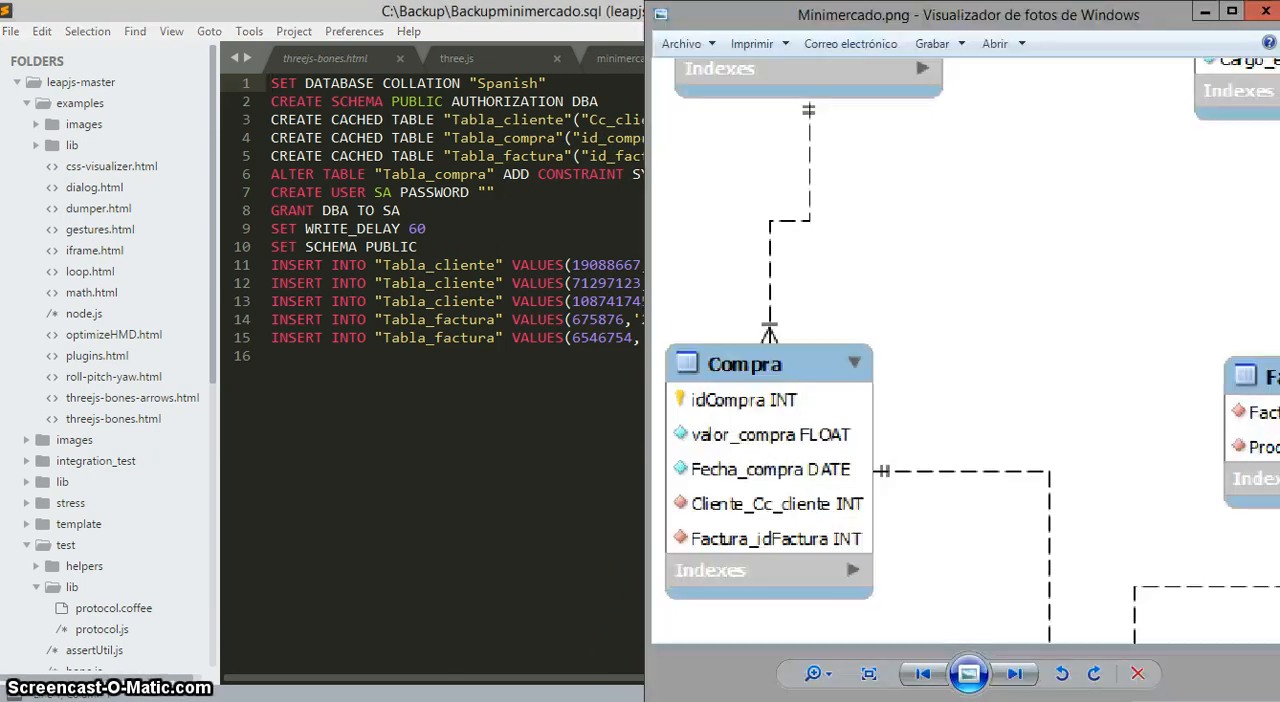
drag(798, 405, 867, 349)
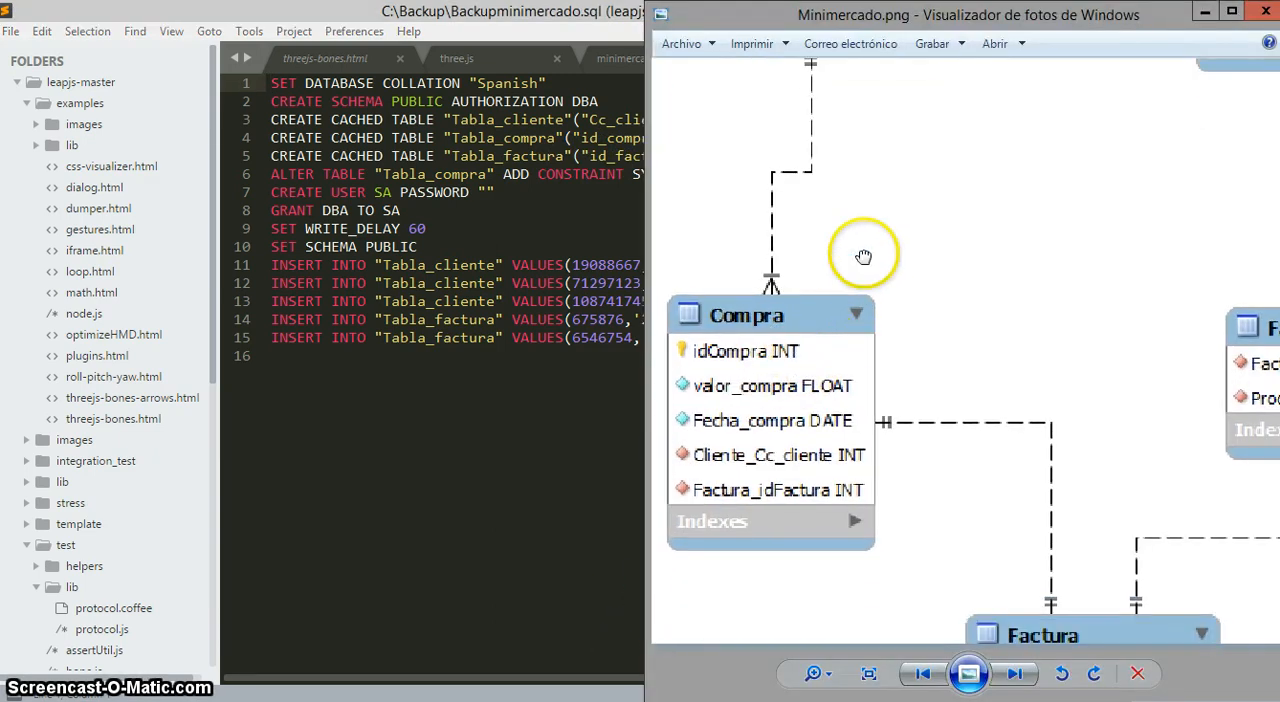
drag(837, 193, 836, 193)
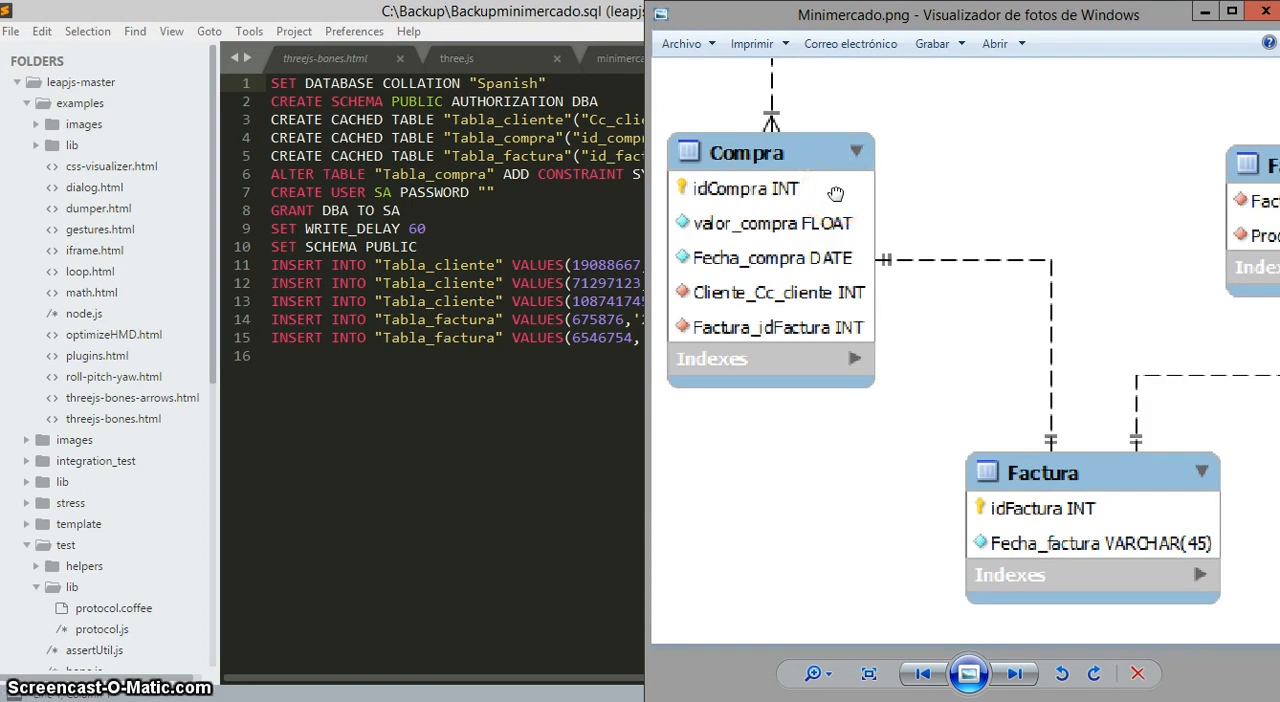
click(573, 527)
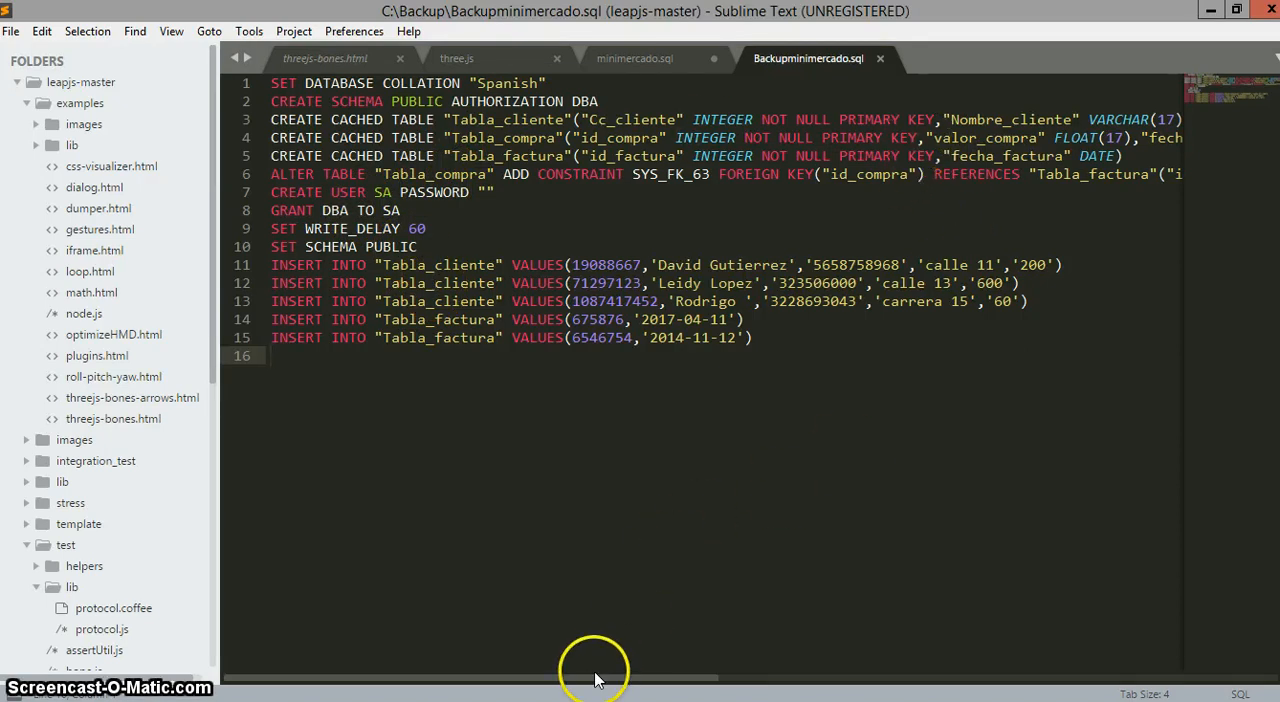
drag(595, 679, 481, 645)
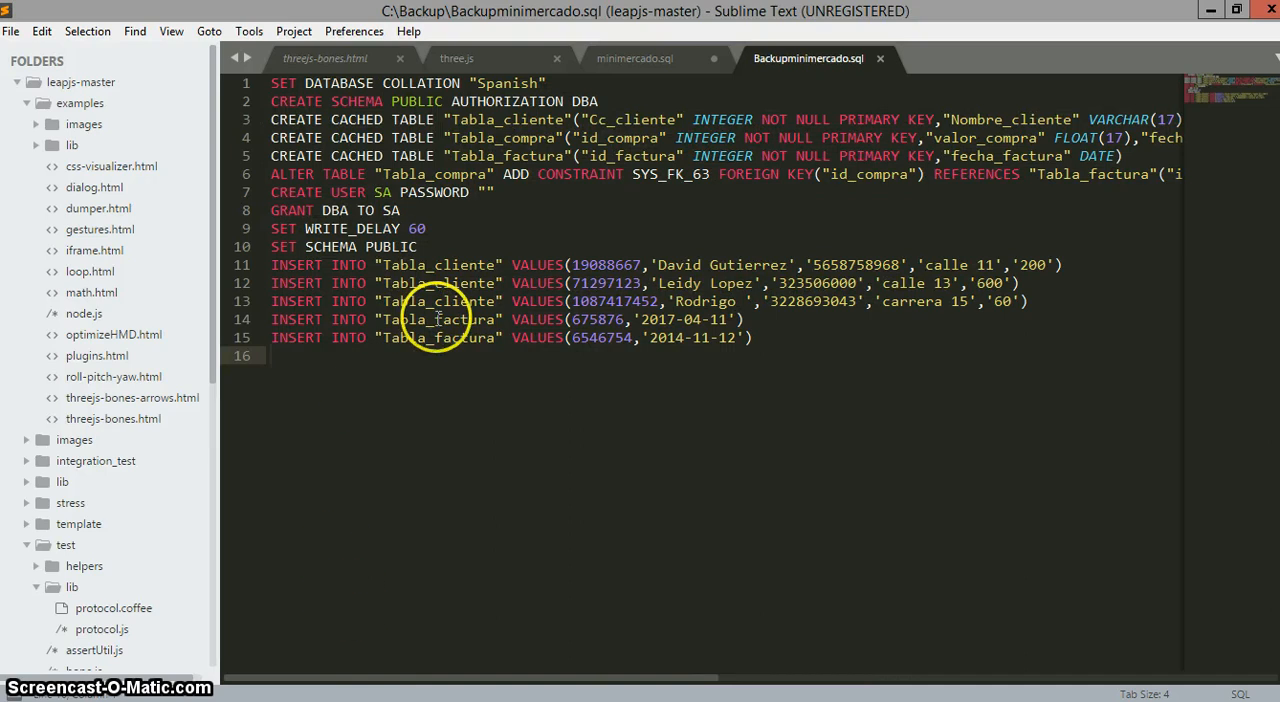